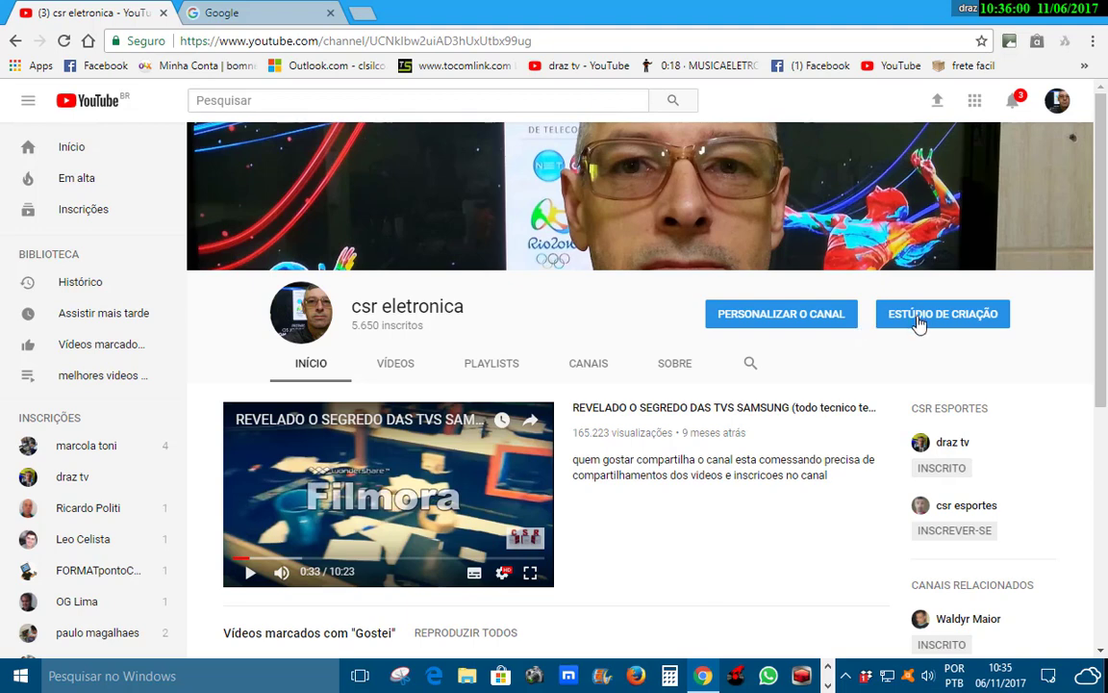
Open the csr eletronica channel's branding settings in Creator Studio and remove the existing watermark.
left_click(950, 317)
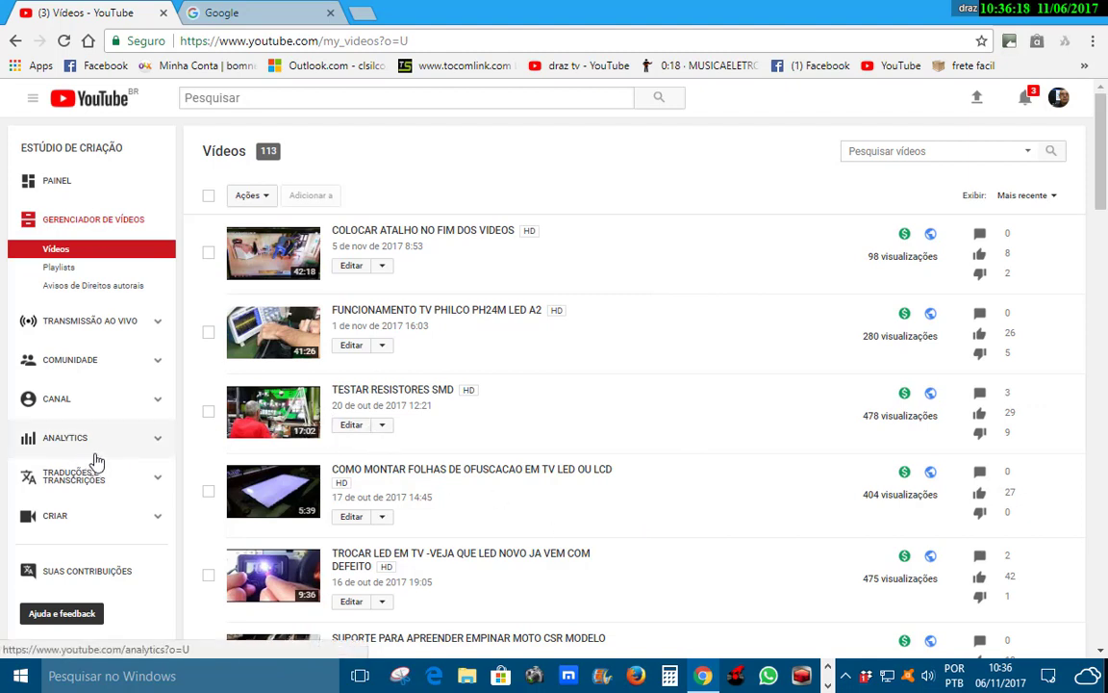
left_click(66, 407)
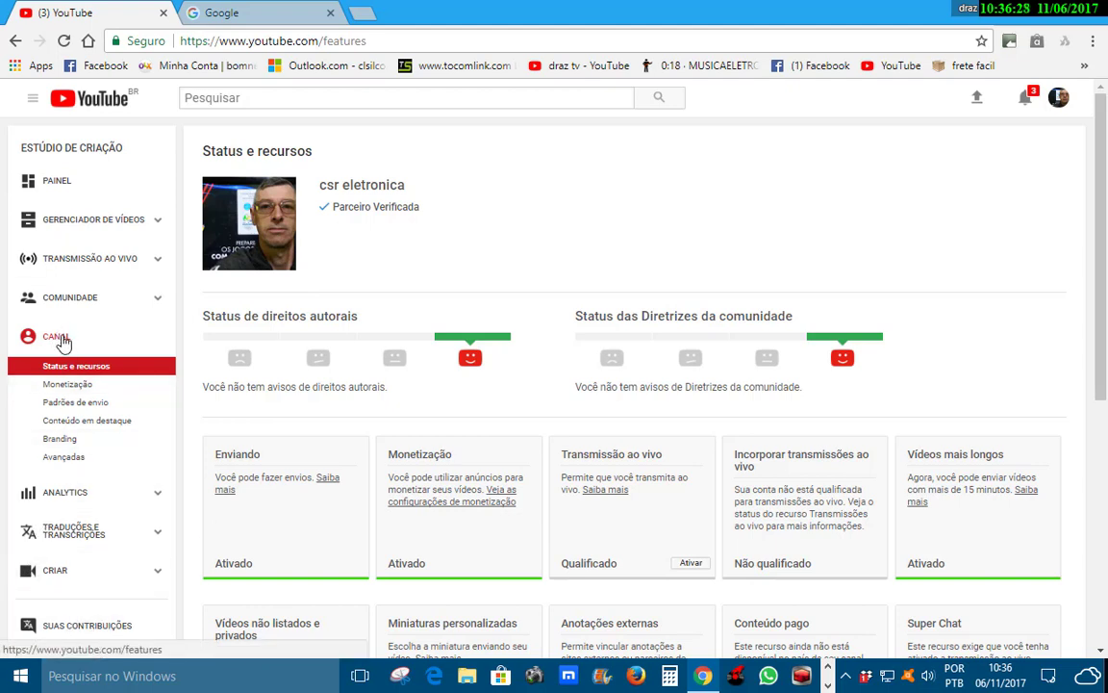
left_click(65, 444)
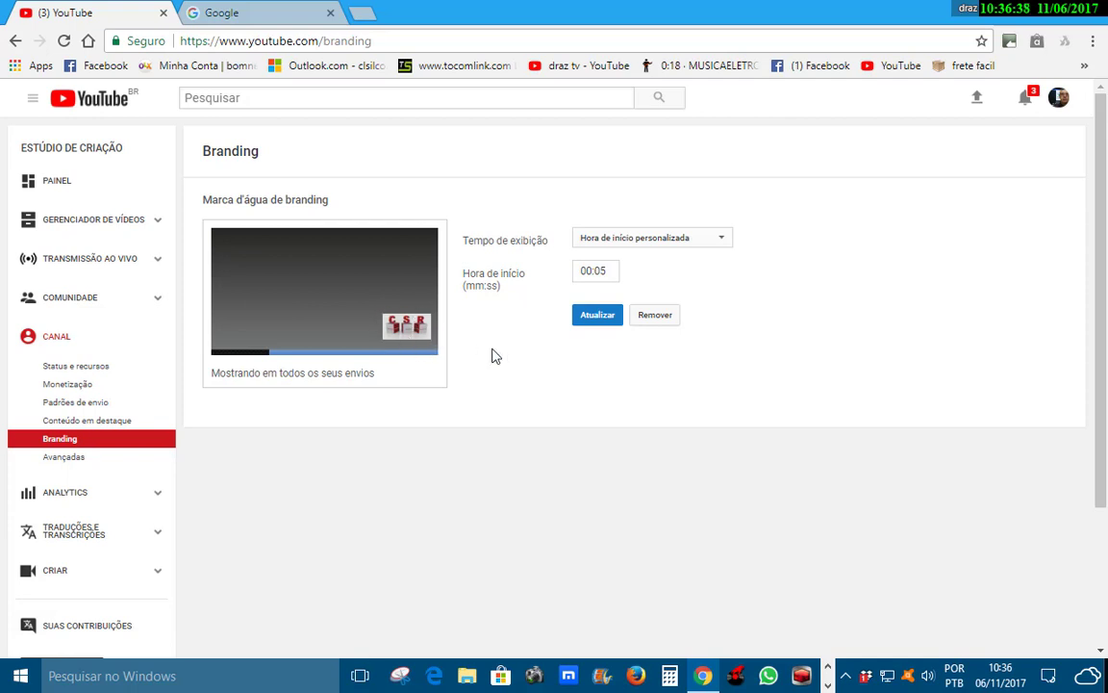
left_click(653, 318)
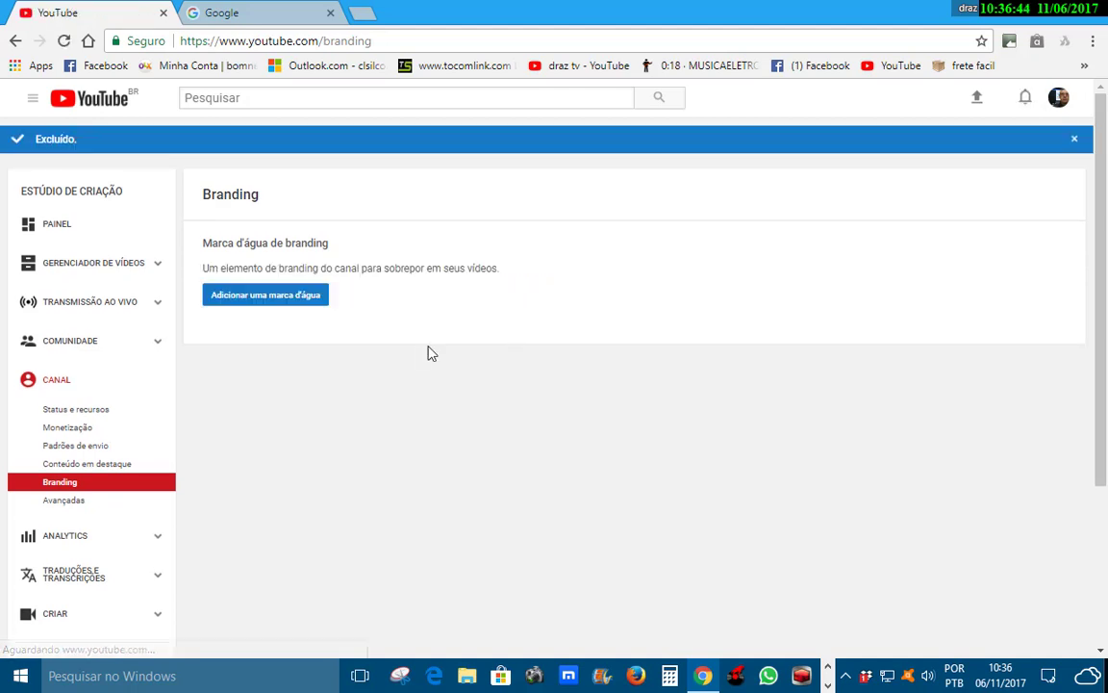
Upload the New-CSR-accounting-norms-for-companies-issued-by-ICAI image from the TEMPLATE folder as the channel's watermark and save it.
left_click(278, 301)
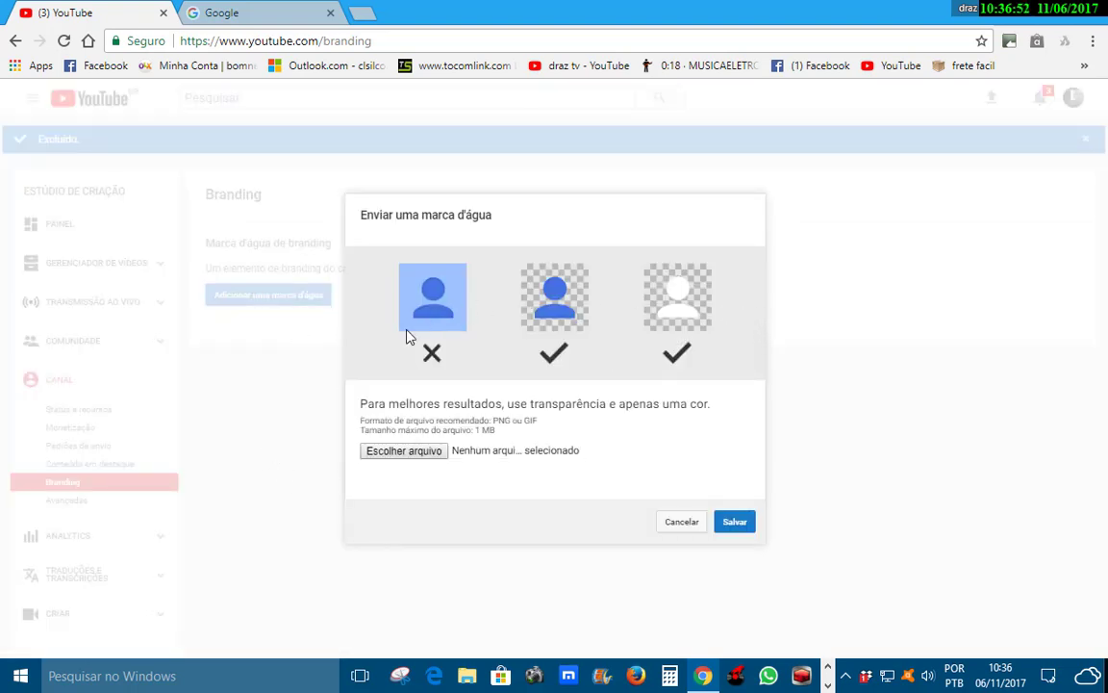
left_click(423, 456)
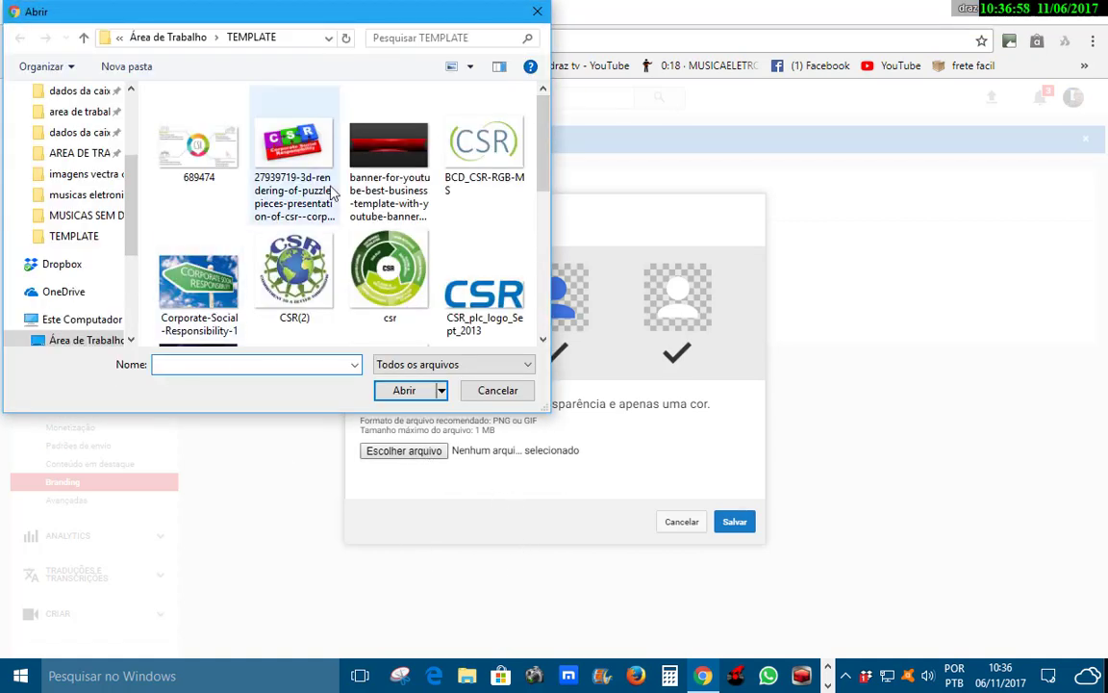
scroll(500, 197, "down", 3)
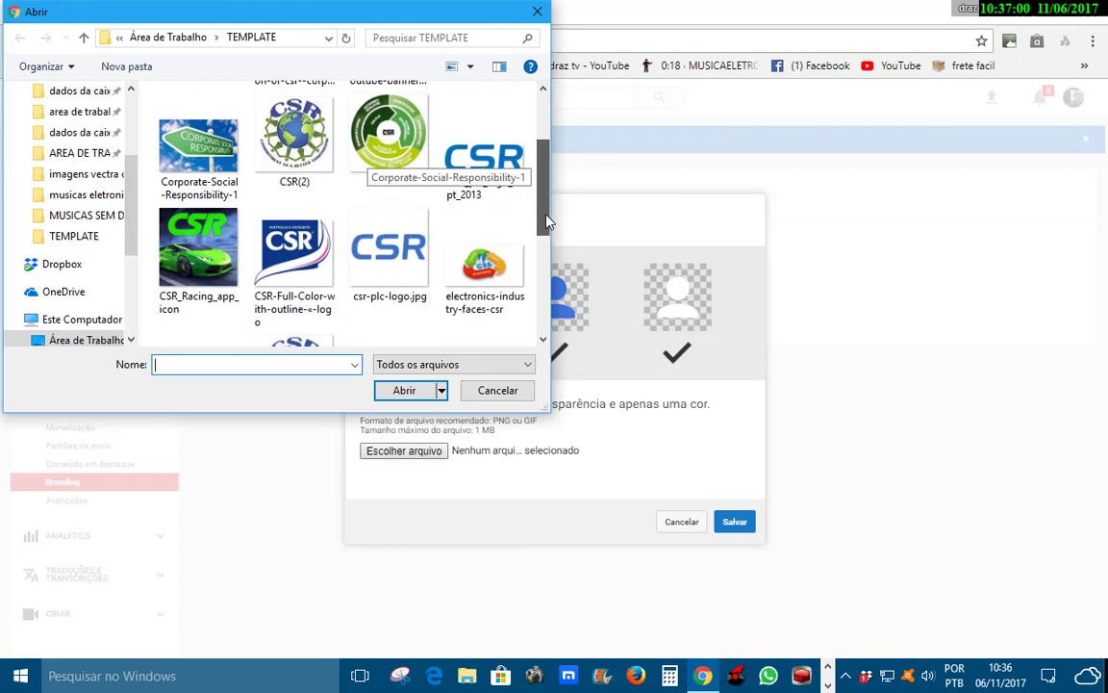
left_click_drag(544, 245, 527, 332)
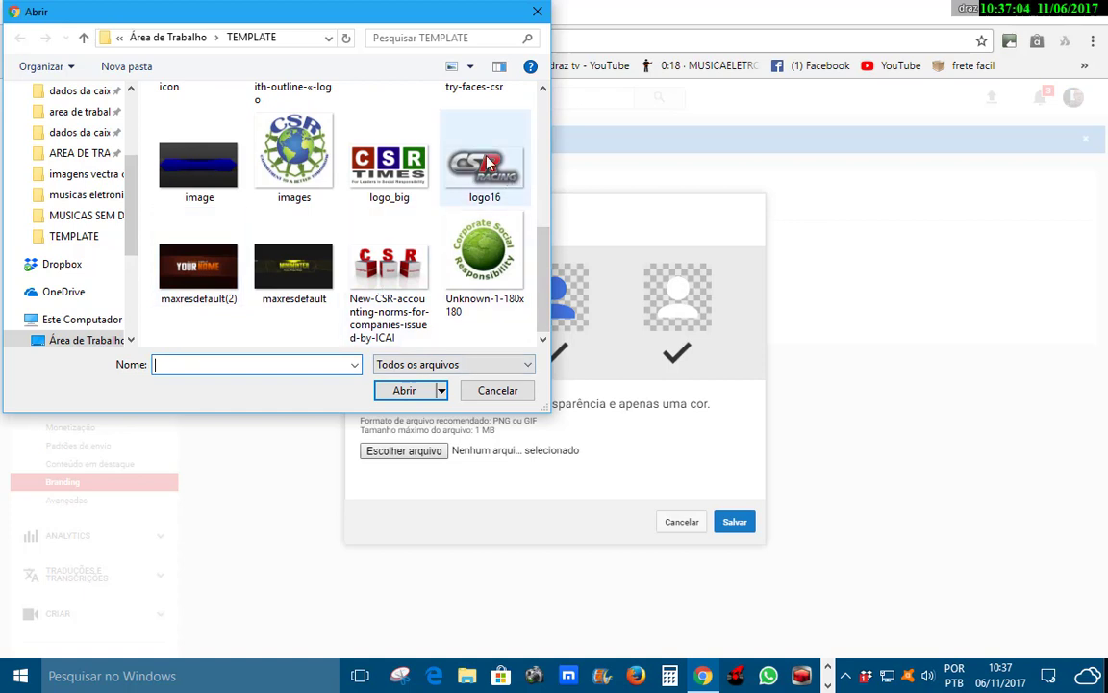
left_click(400, 277)
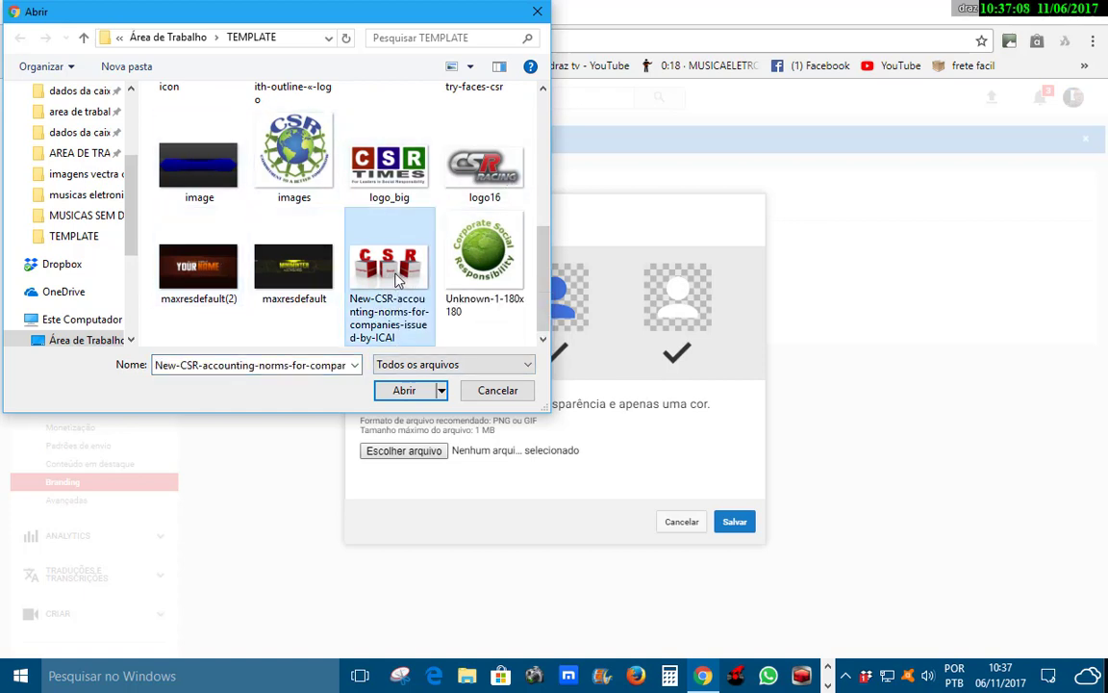
left_click(399, 390)
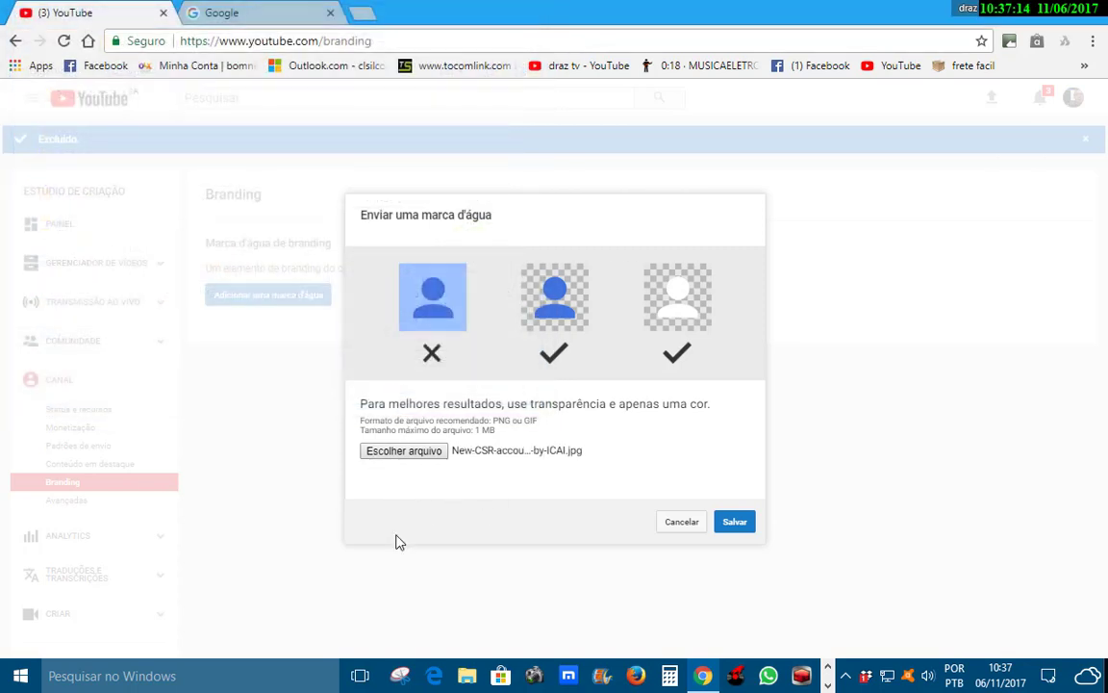
left_click(735, 524)
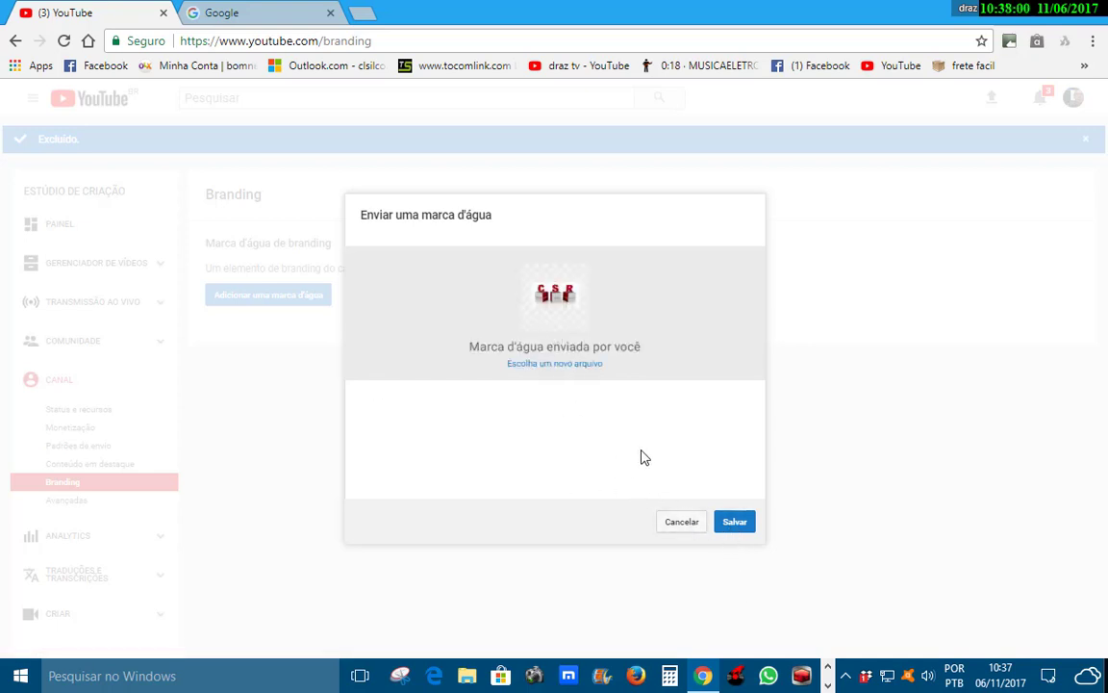
left_click(735, 525)
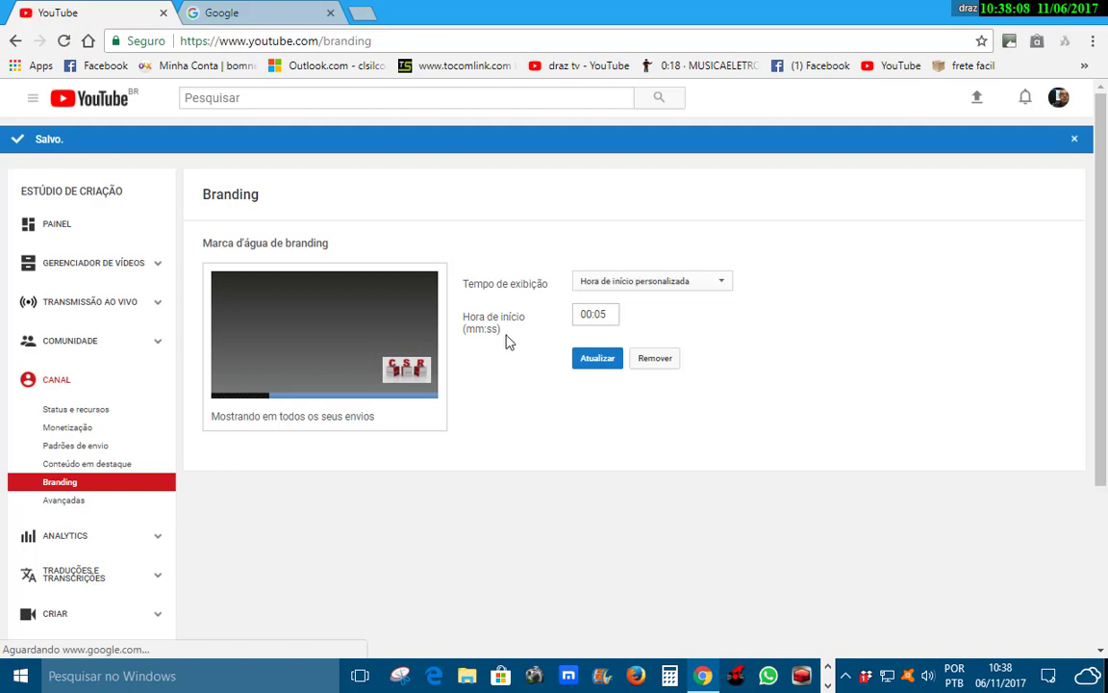
Set the watermark's display time to Vídeo completo and update the branding settings.
left_click(725, 283)
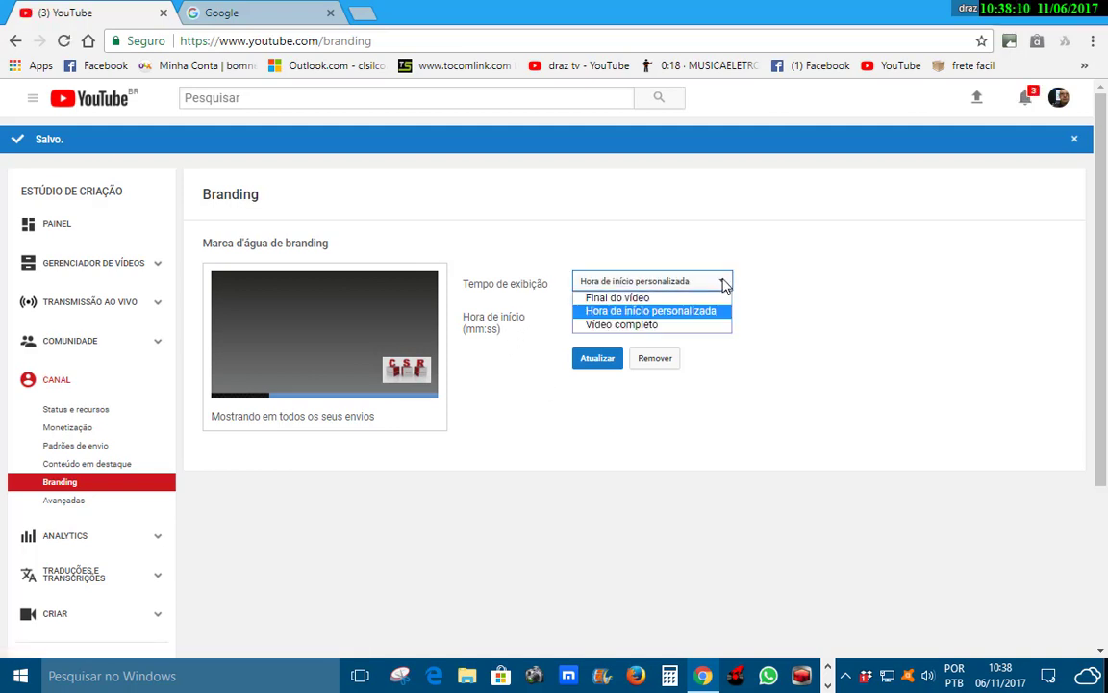
left_click(667, 325)
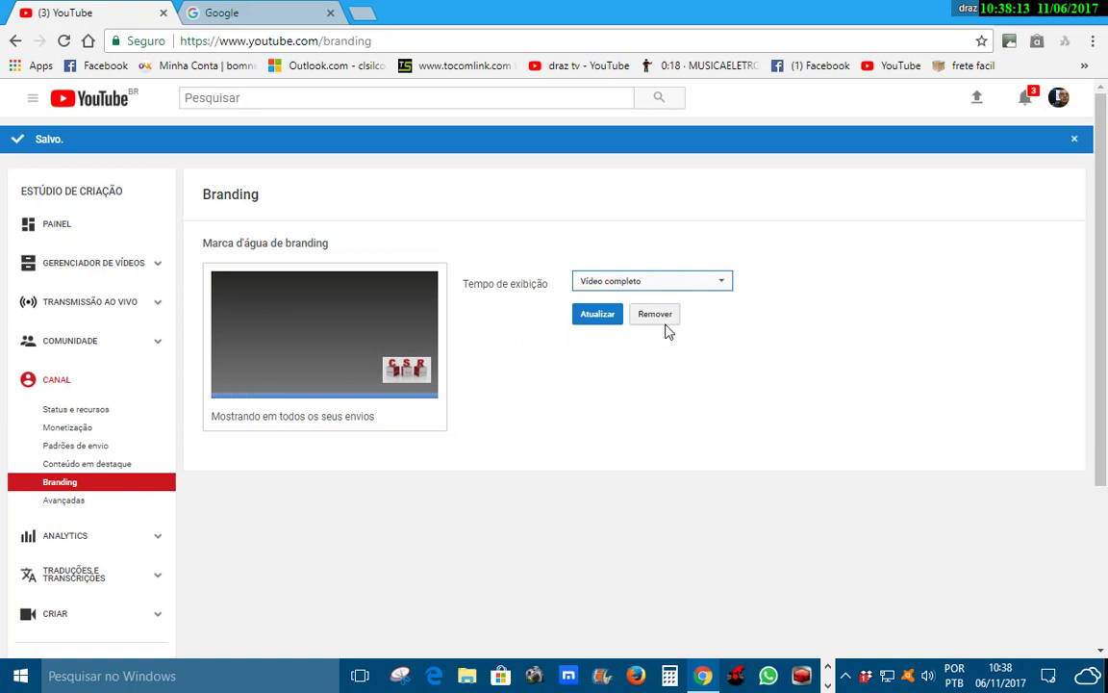
left_click(602, 322)
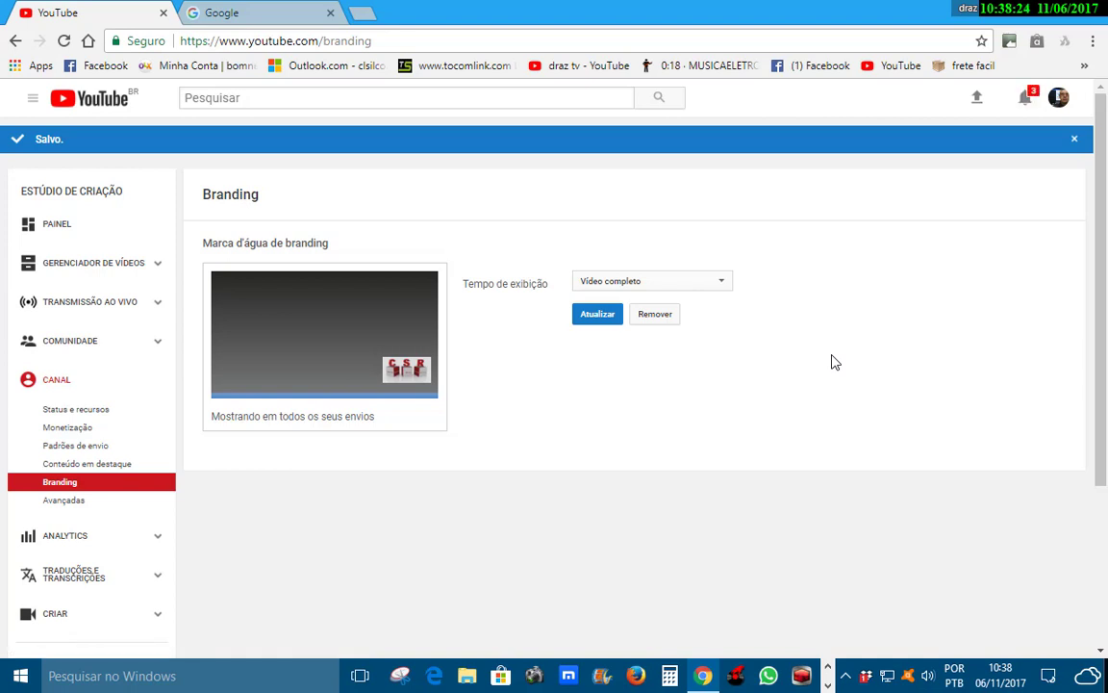
Return to the channel page, check the watermark on the featured video in full screen, and pause playback.
left_click(33, 100)
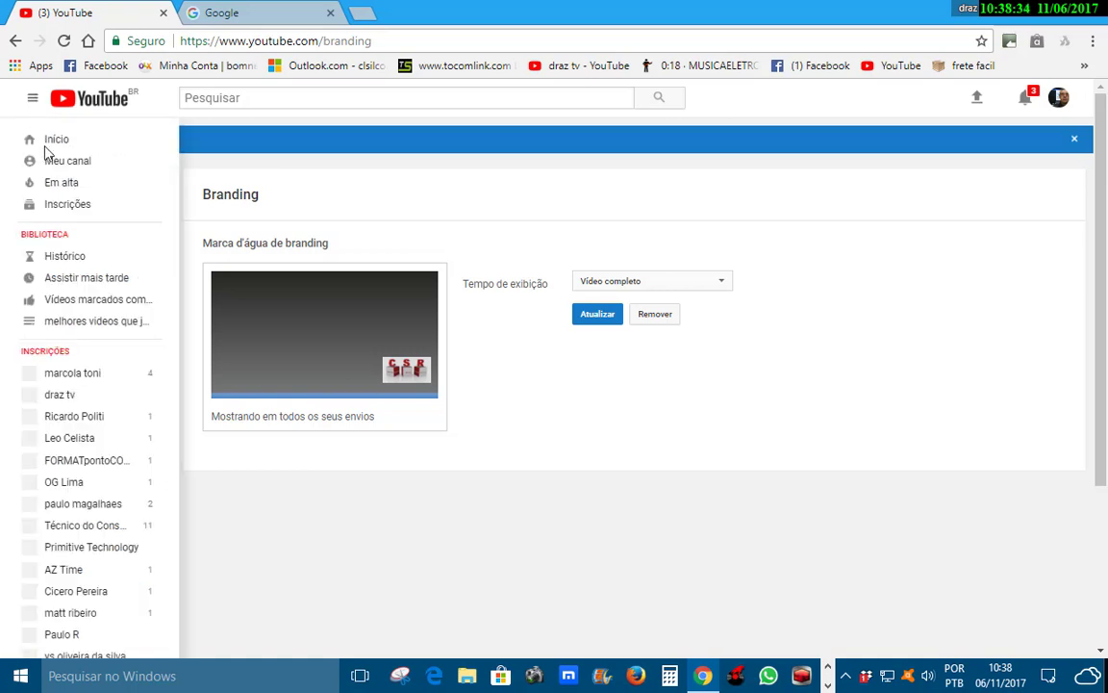
left_click(84, 167)
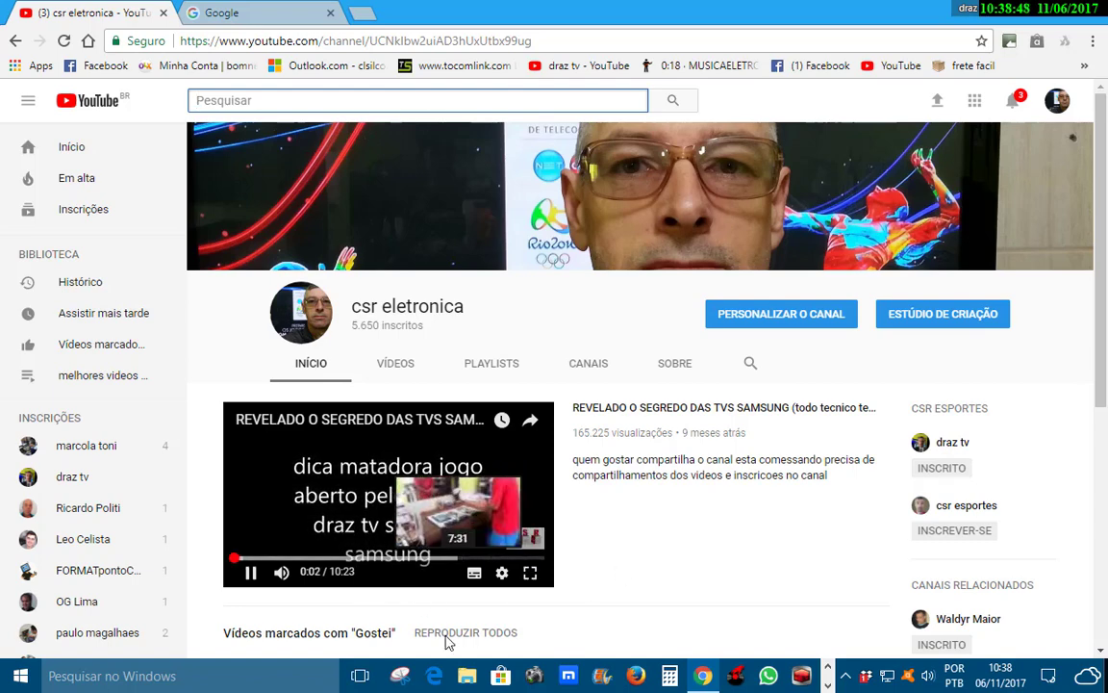
left_click(531, 576)
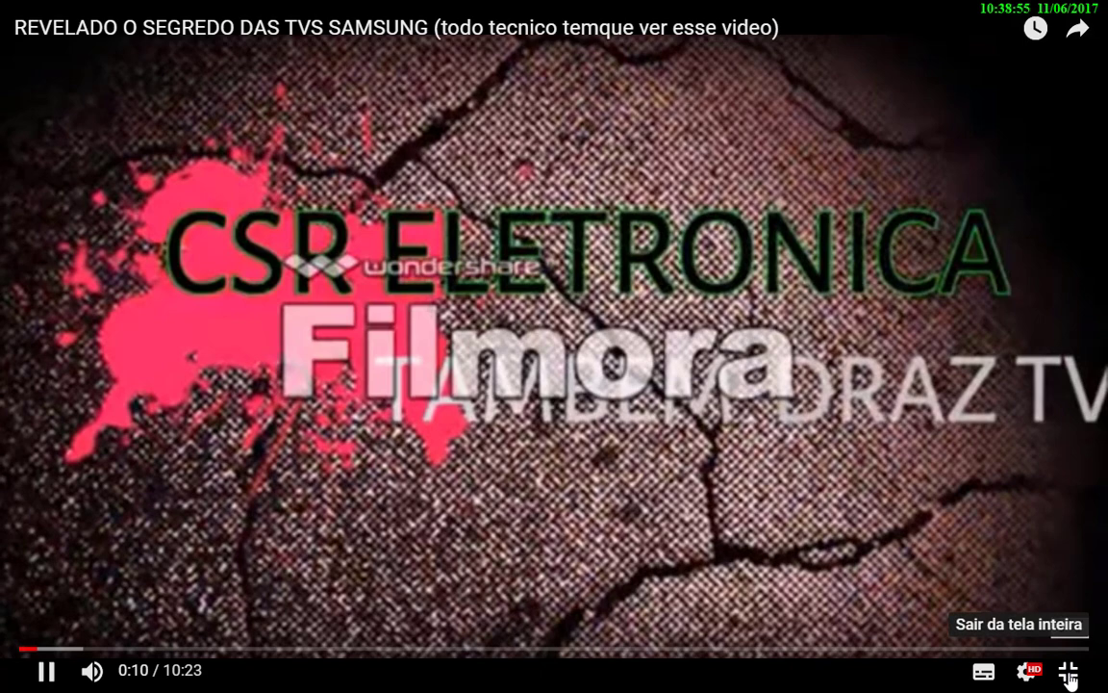
left_click(1068, 672)
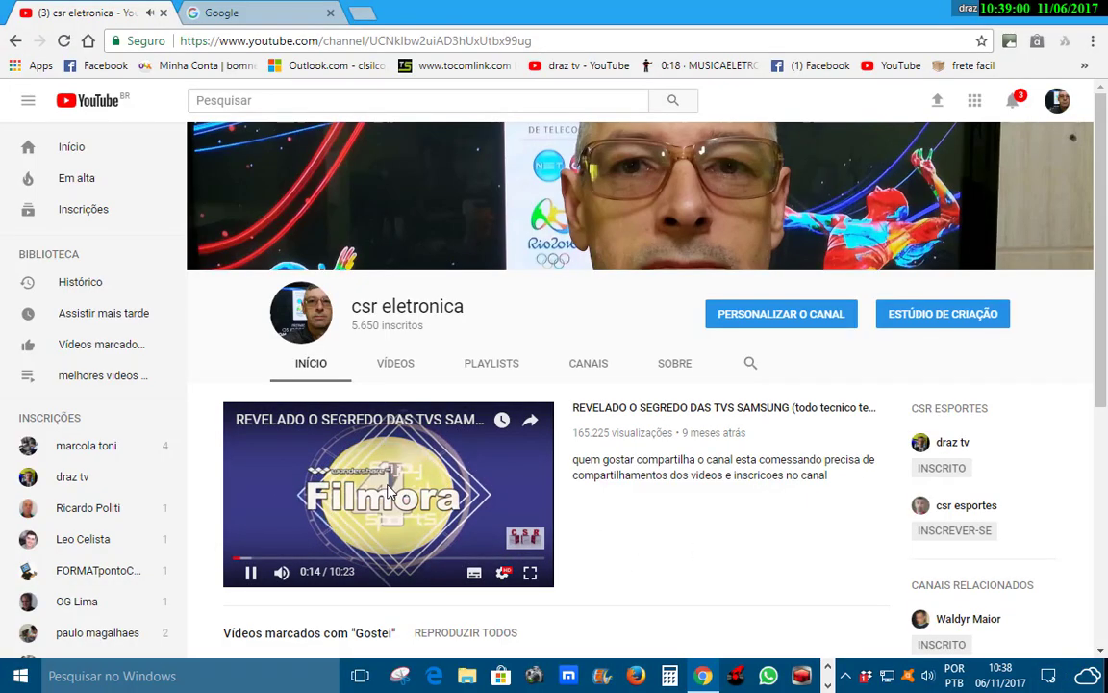
key("space")
Open the video FUNCIONAMENTO TV PHILCO PH24M LED A2 to check its watermark, and pause it.
scroll(644, 476, "down", 3)
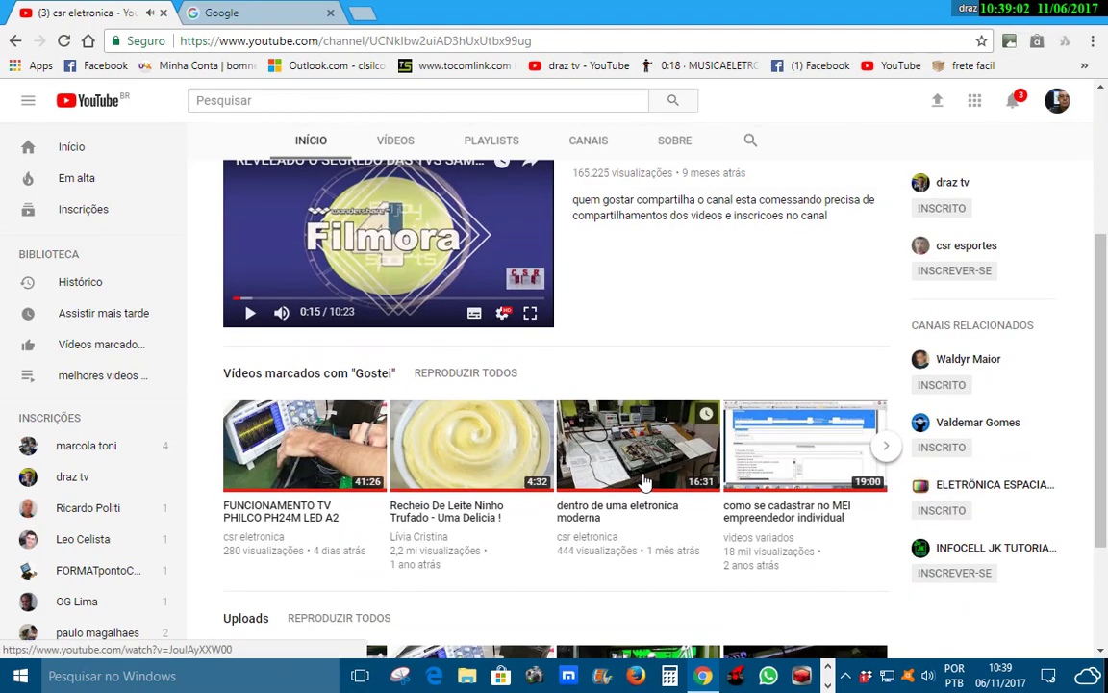
left_click(345, 465)
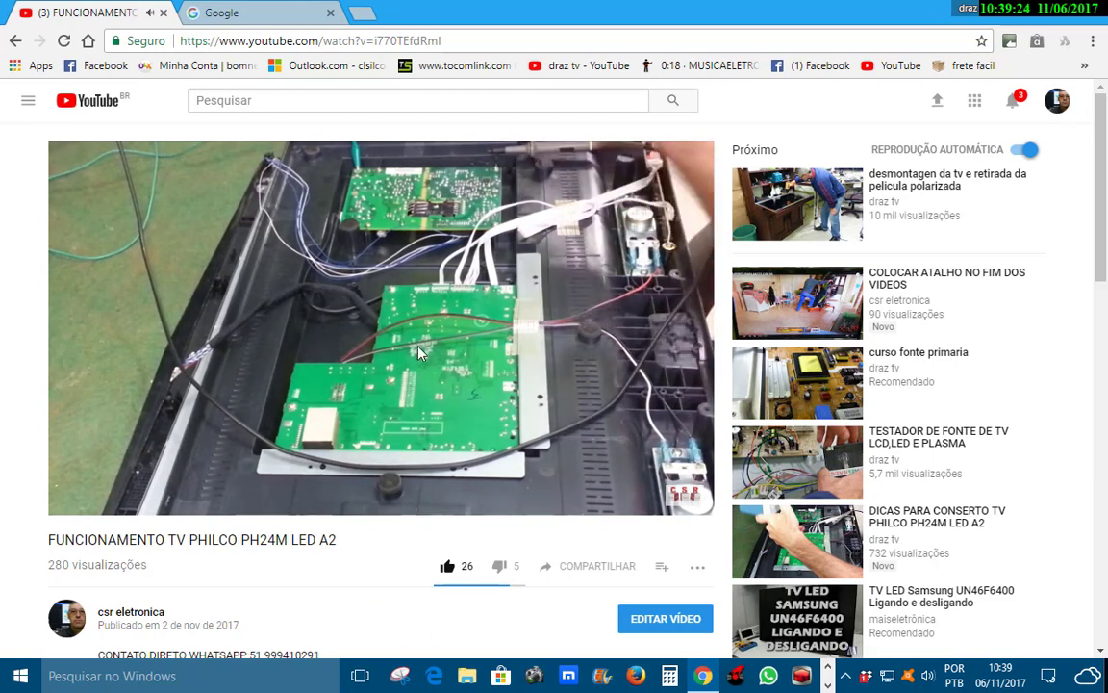
key("space")
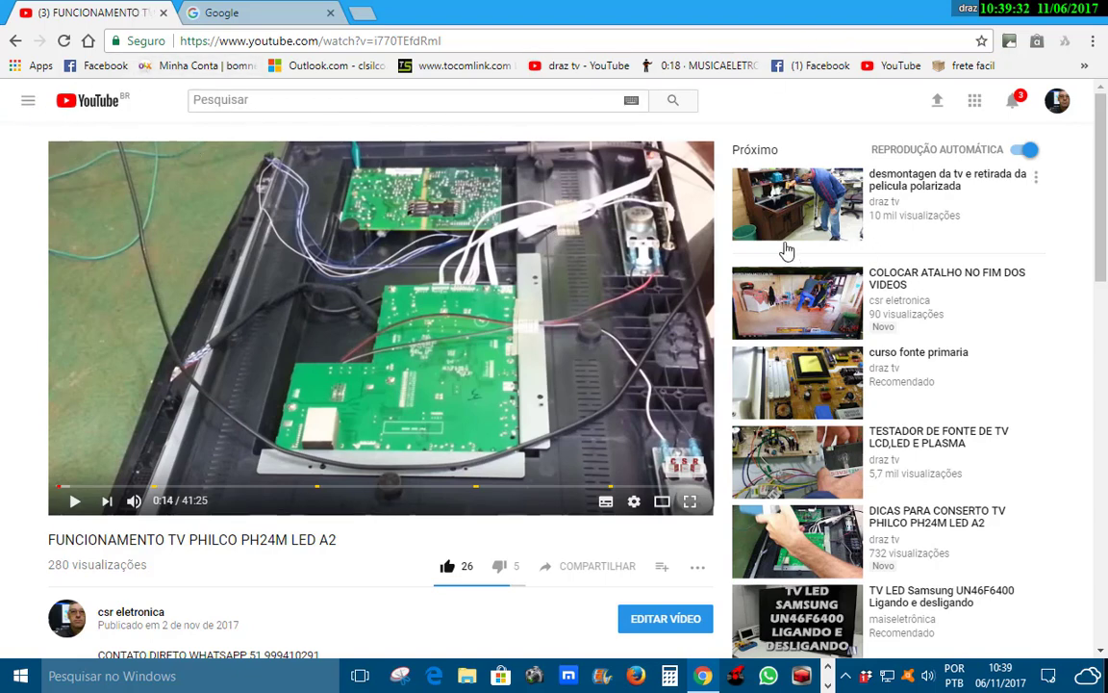
Switch the signed-in account to the draz tv channel.
left_click(1058, 104)
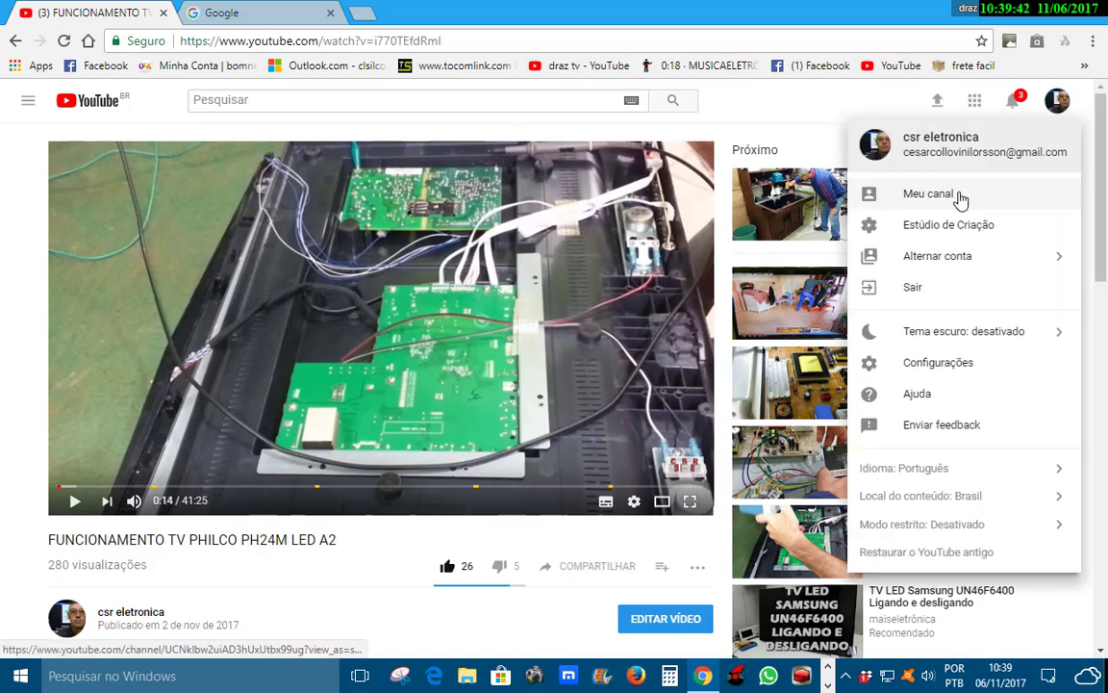
left_click(972, 265)
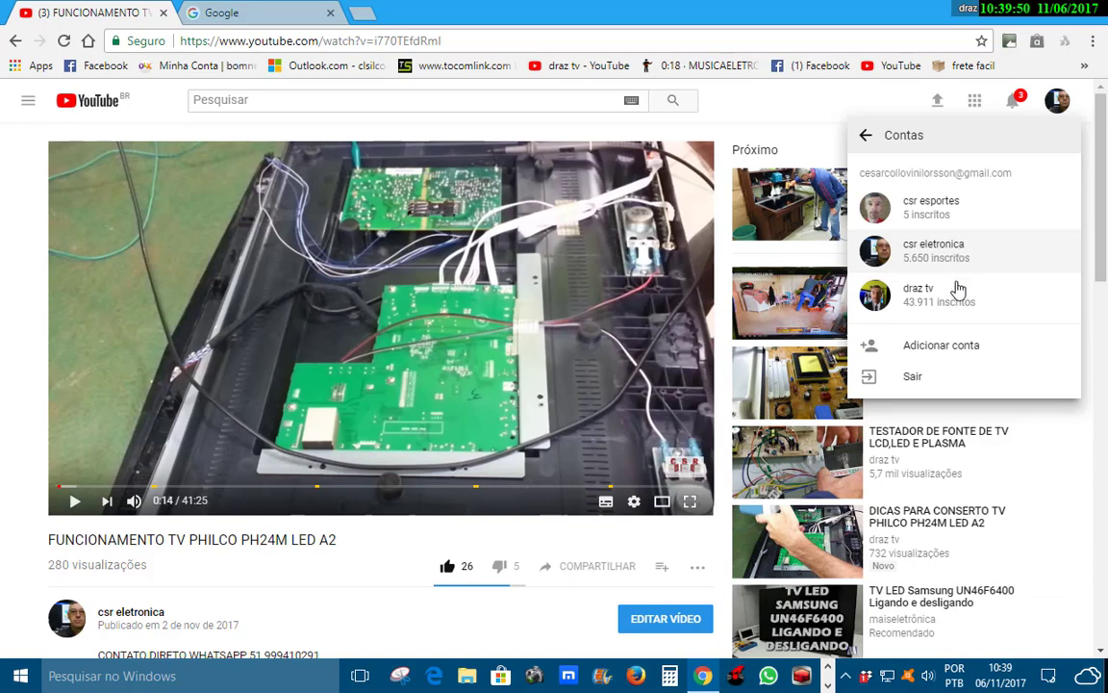
left_click(979, 303)
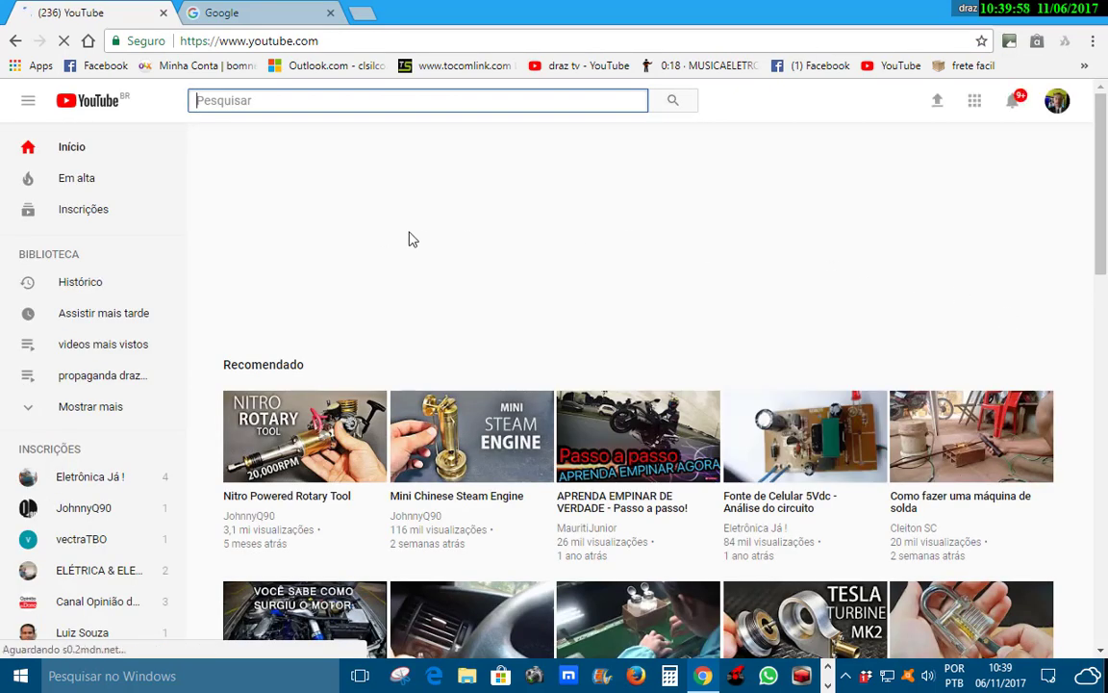
left_click(27, 105)
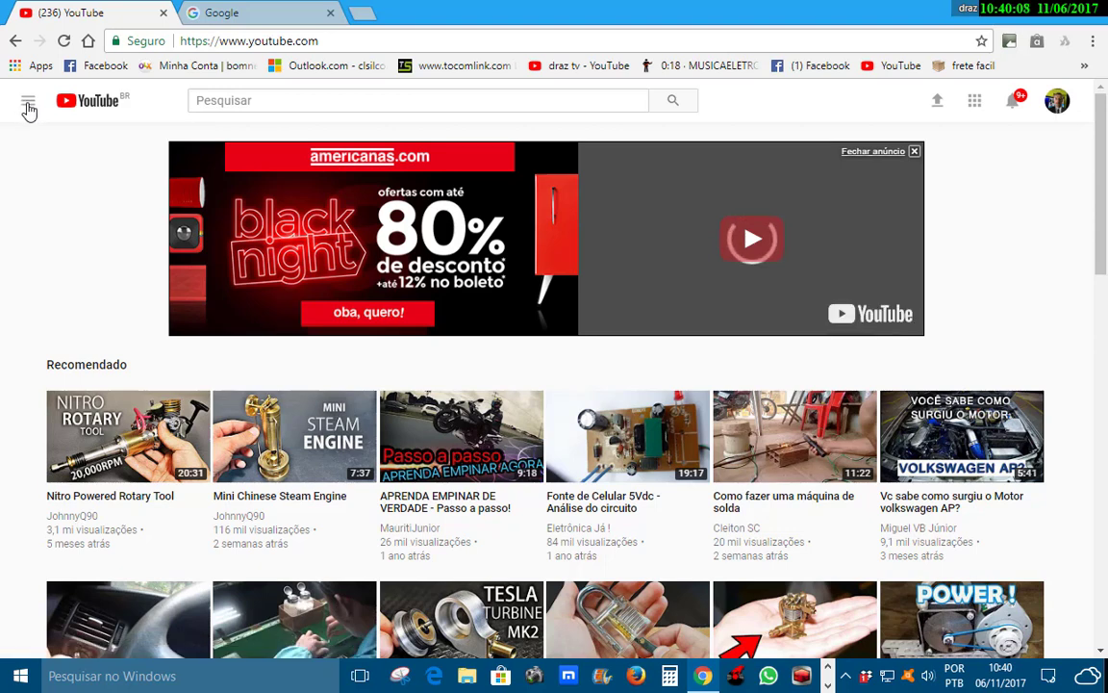
left_click(29, 106)
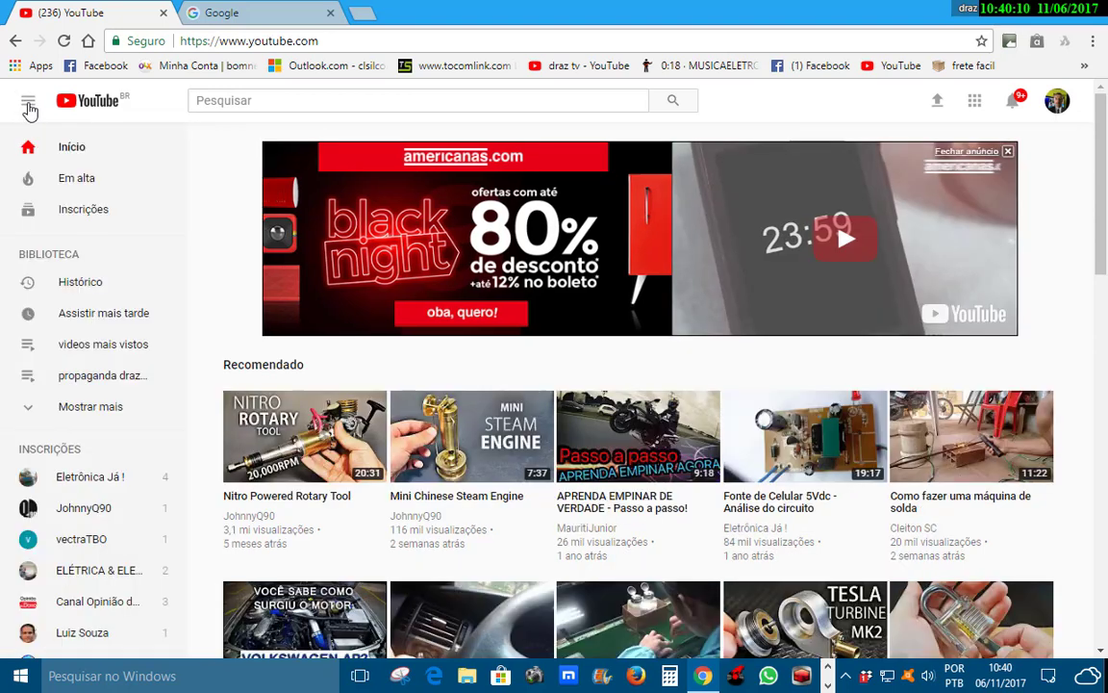
Open the draz tv channel's branding settings in Creator Studio and remove its existing watermark.
left_click(1058, 102)
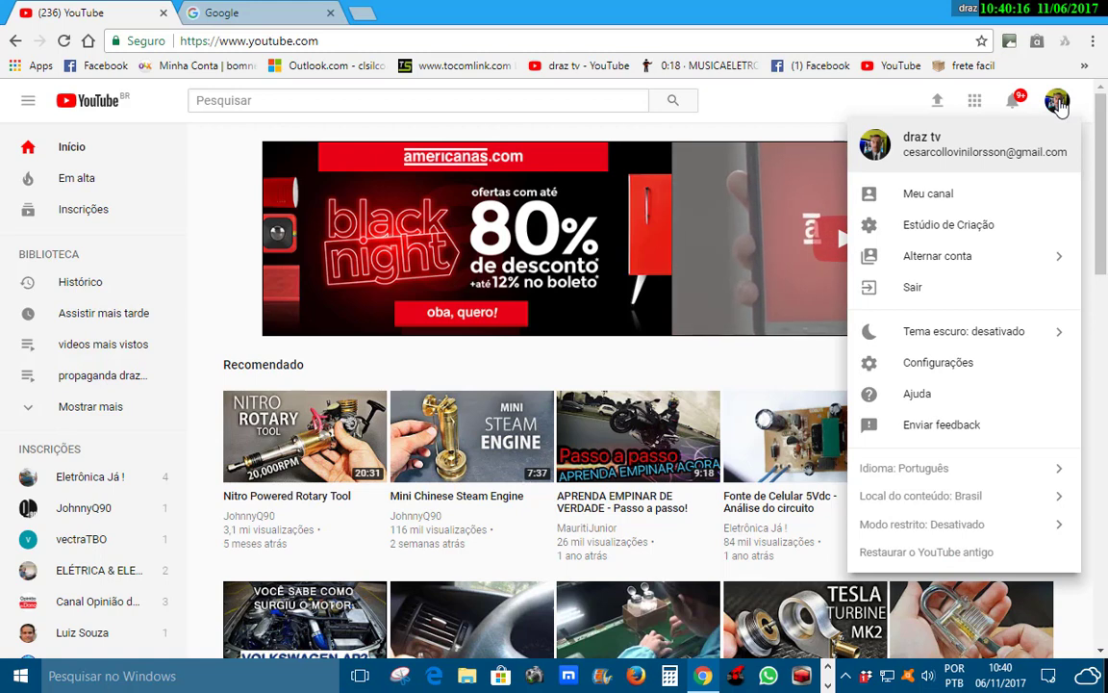
left_click(925, 198)
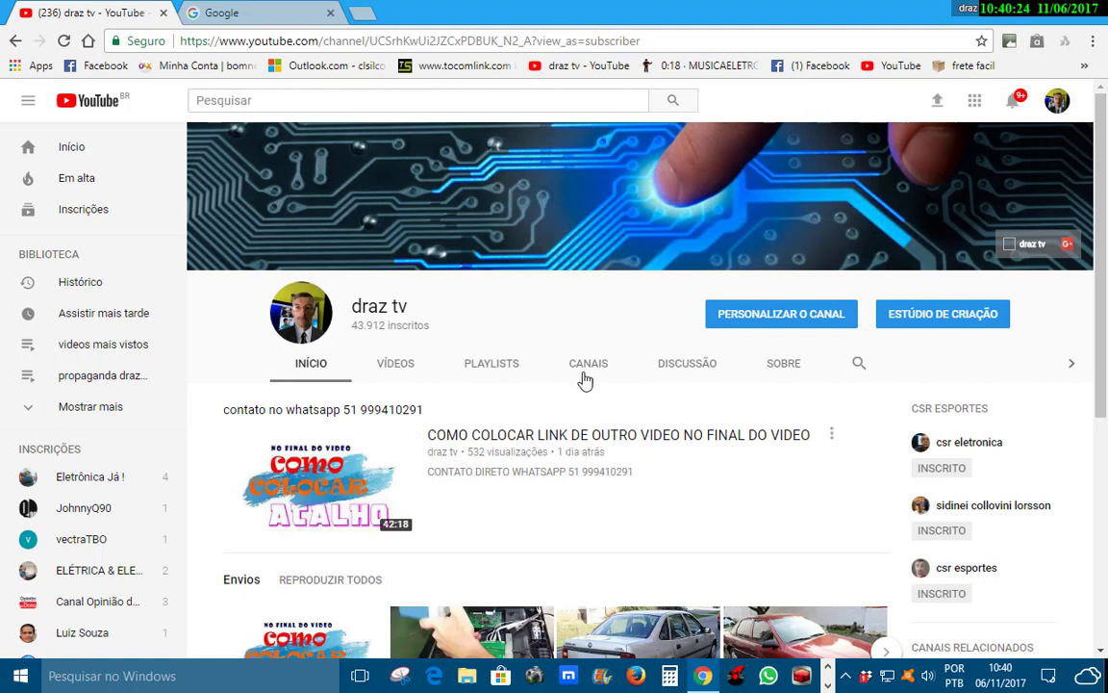
left_click(915, 323)
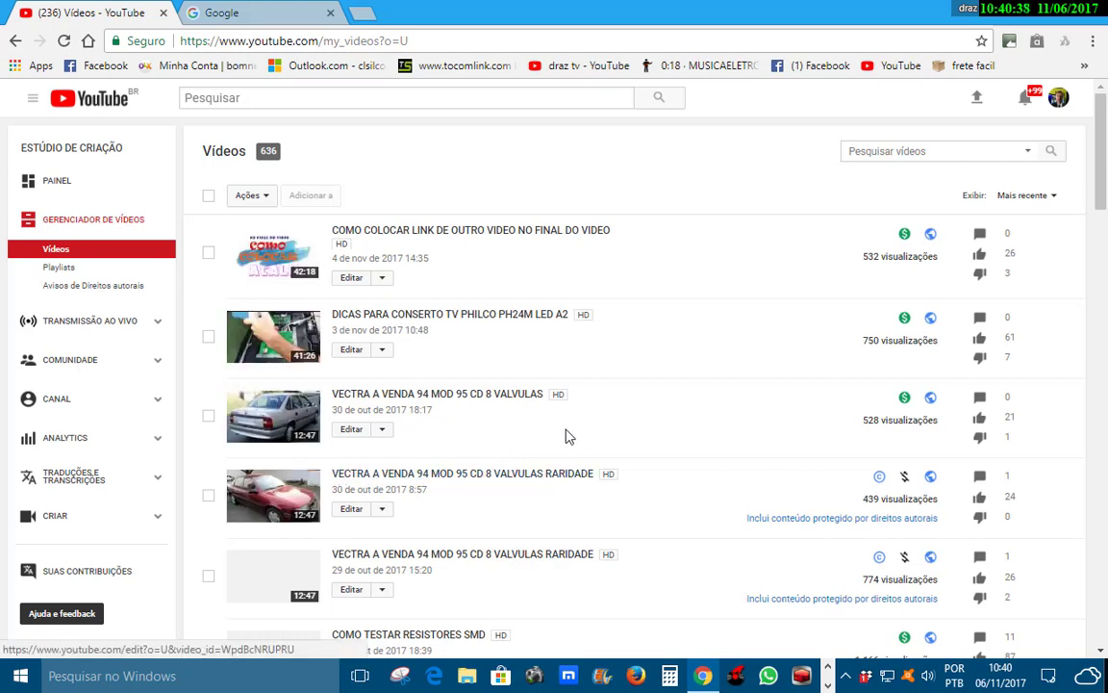
left_click(61, 407)
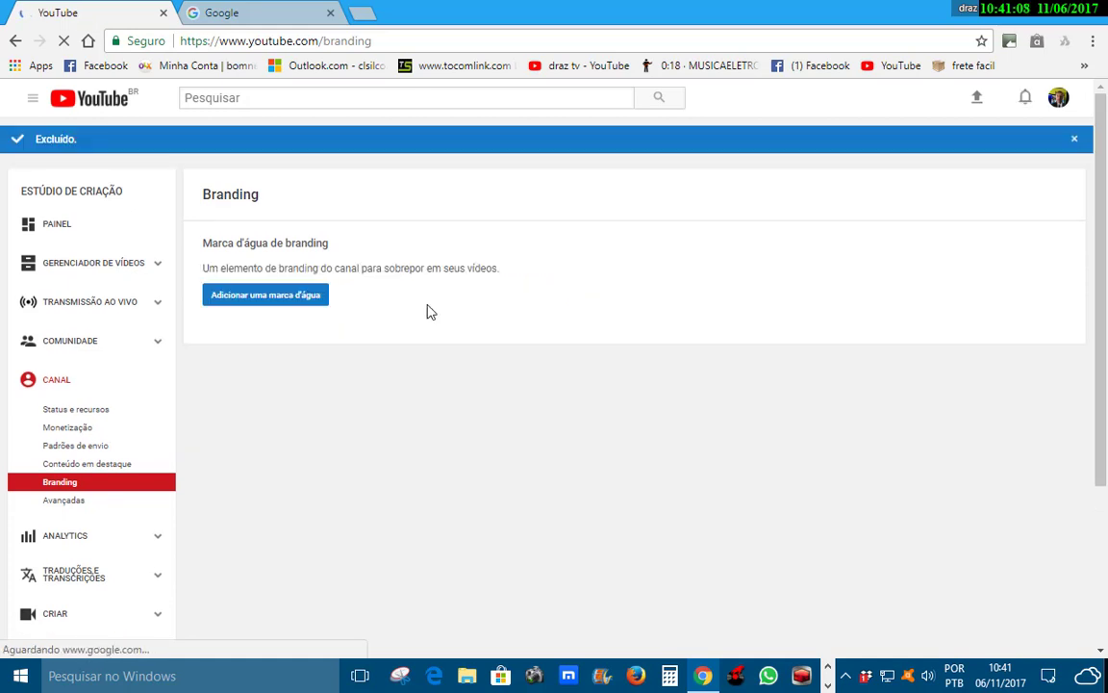
Add BCD_CSR-RGB-MS.png from the TEMPLATE folder as the draz tv channel's branding watermark and save it.
left_click(260, 298)
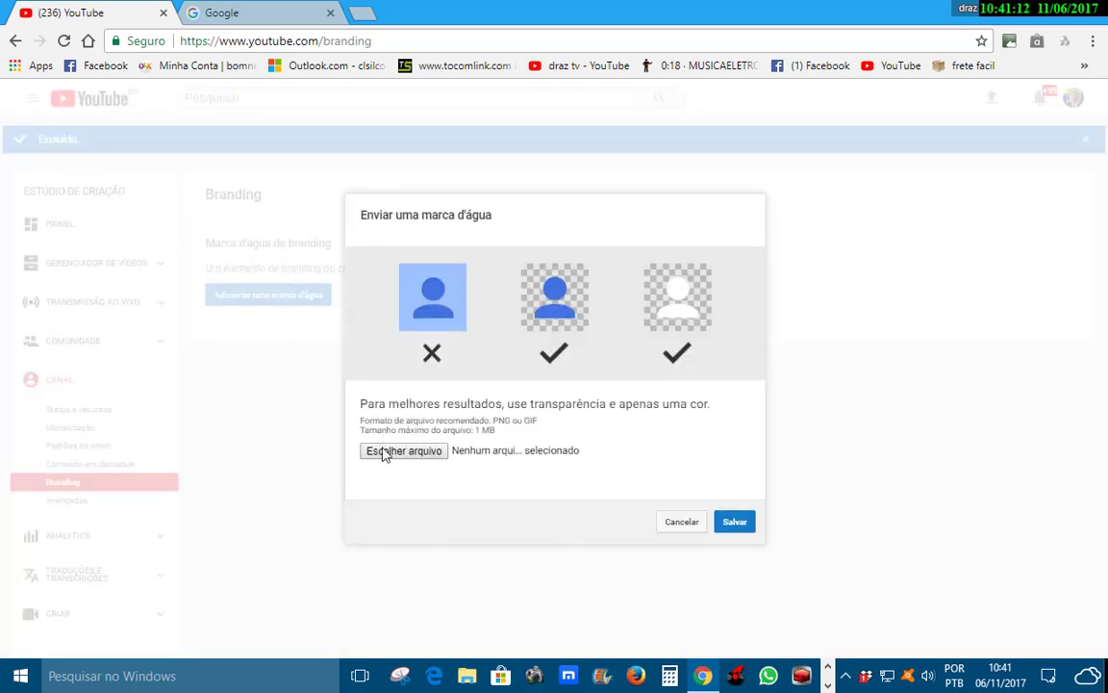
left_click(405, 454)
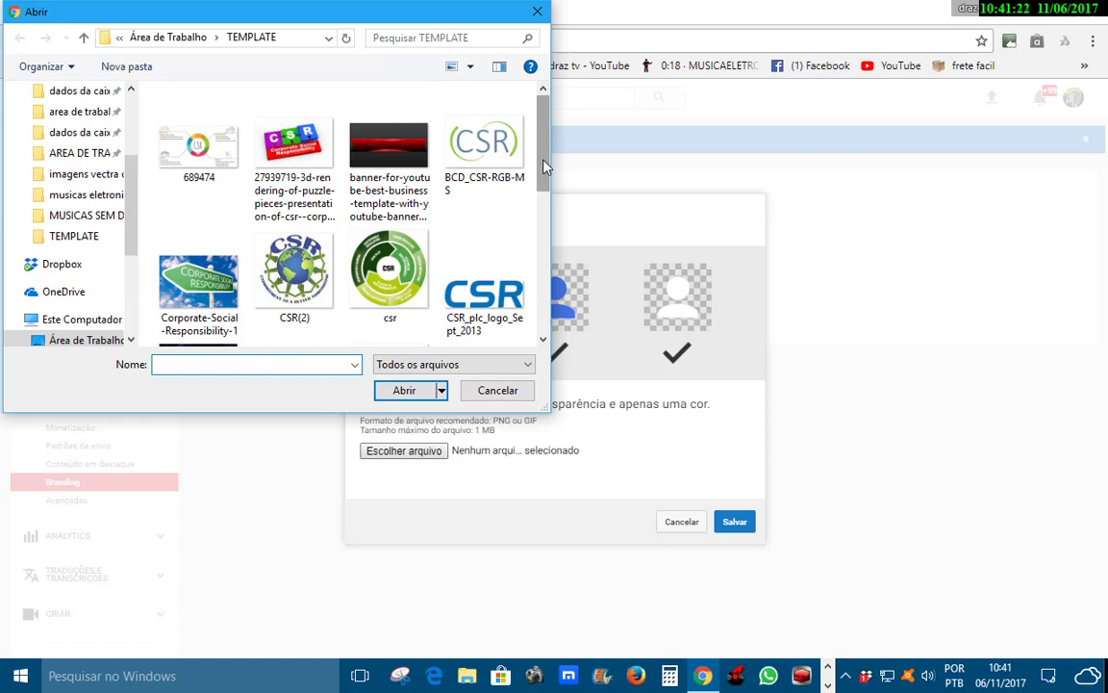
left_click(491, 154)
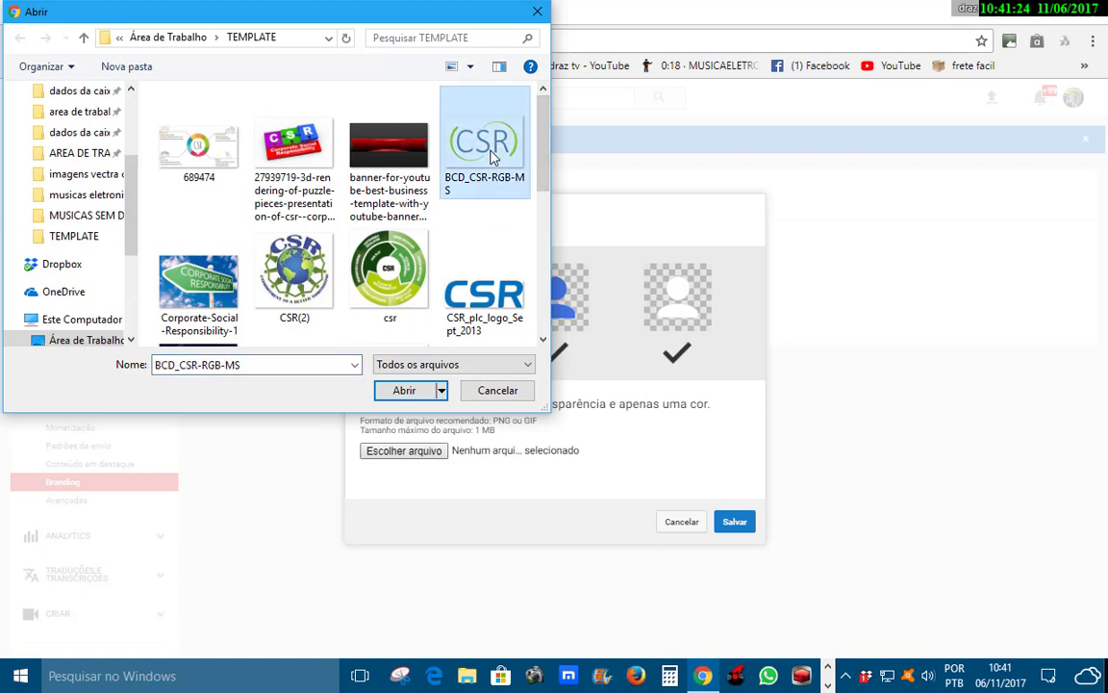
left_click(401, 390)
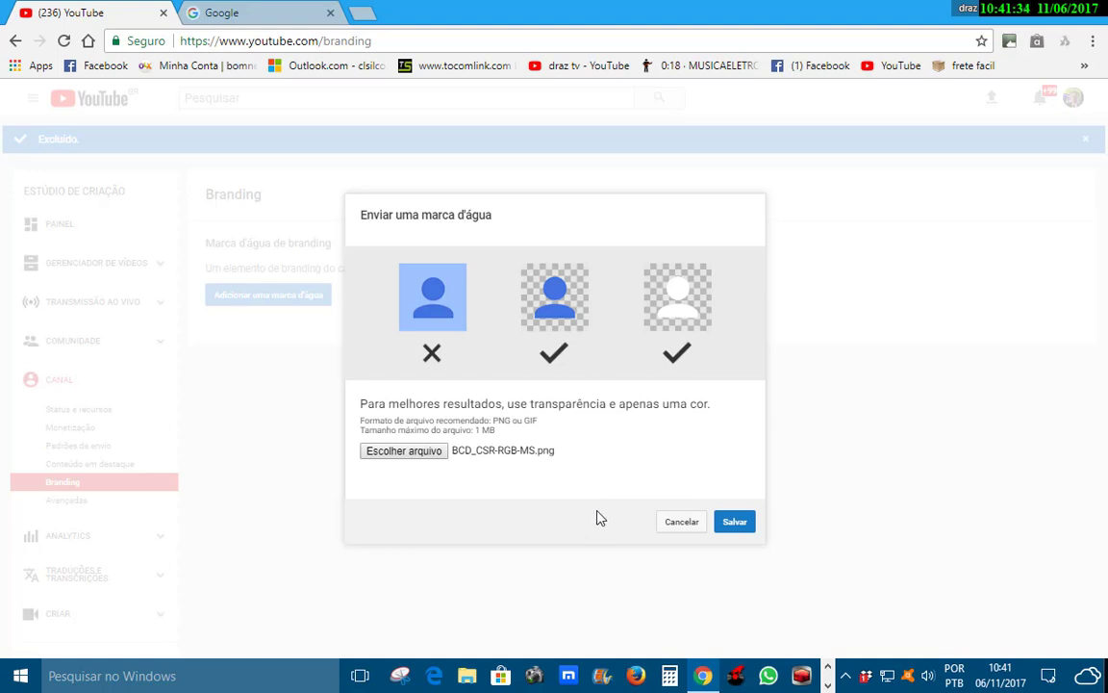
left_click(736, 524)
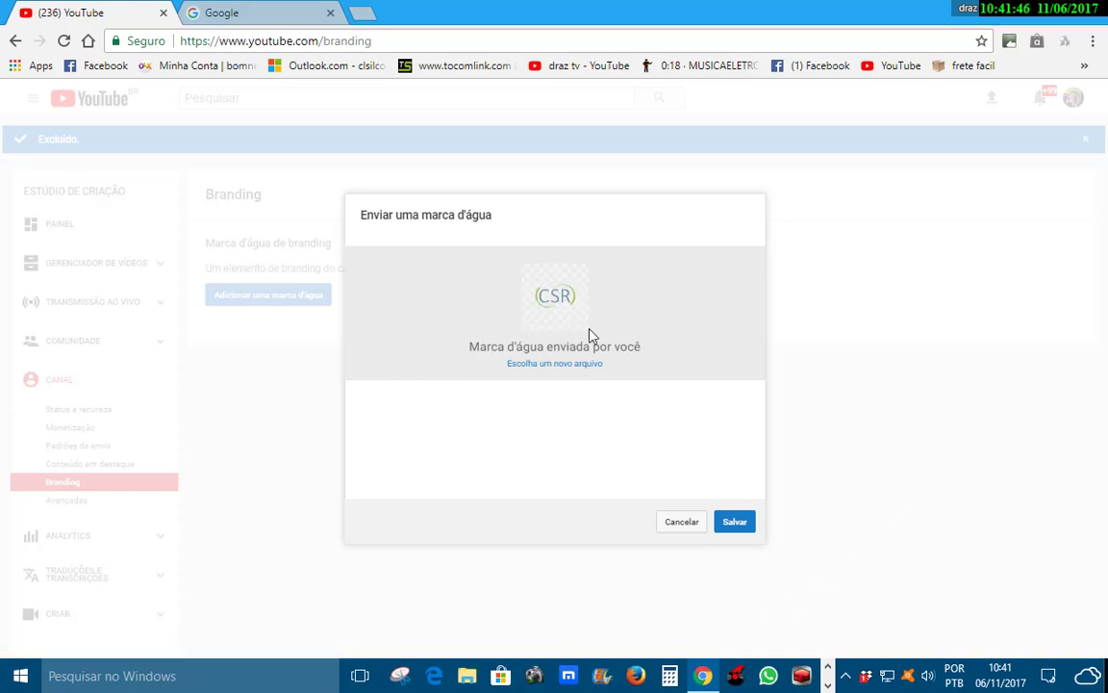
left_click(735, 527)
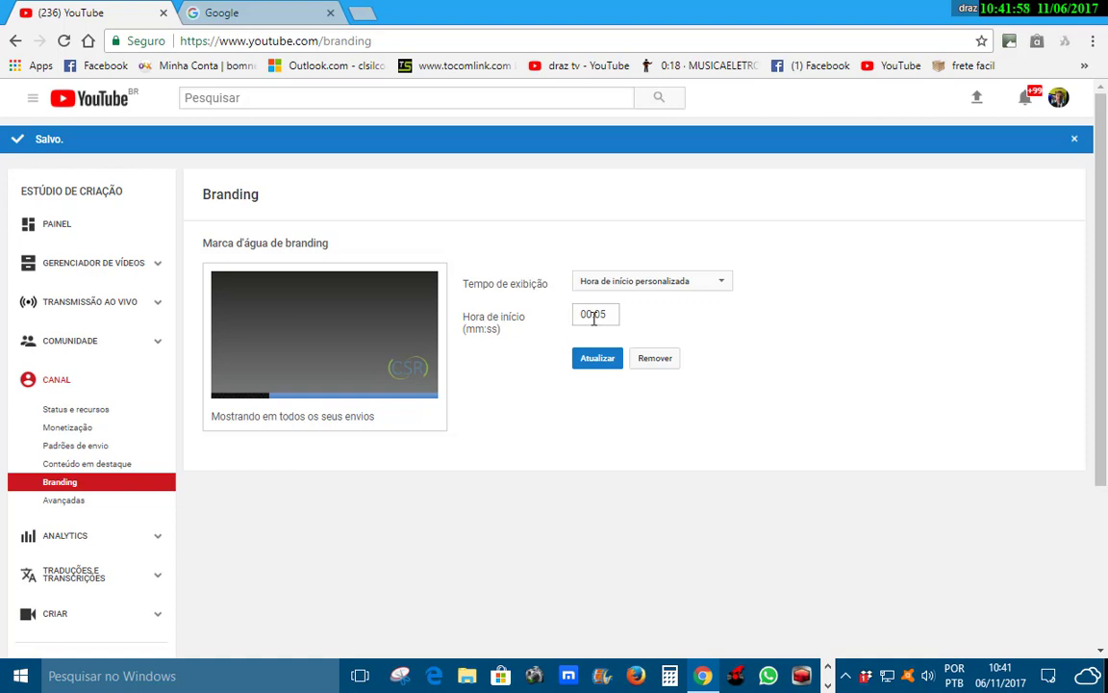
Set the watermark's display time to the complete video (Vídeo completo) and update the branding settings.
left_click(724, 285)
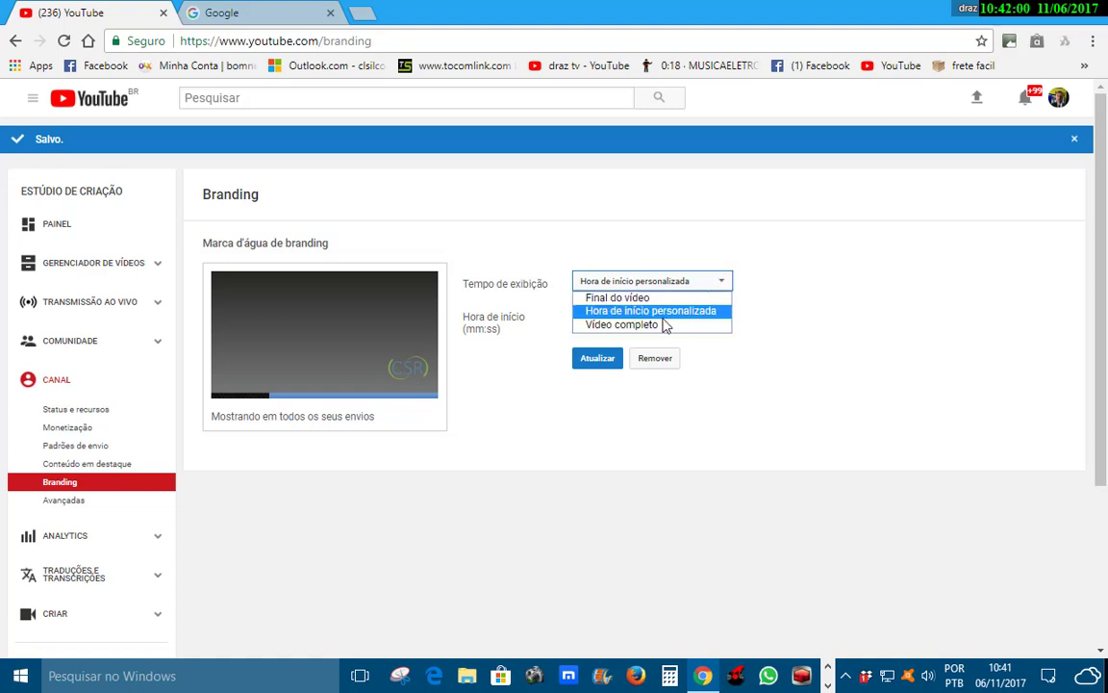
left_click(651, 327)
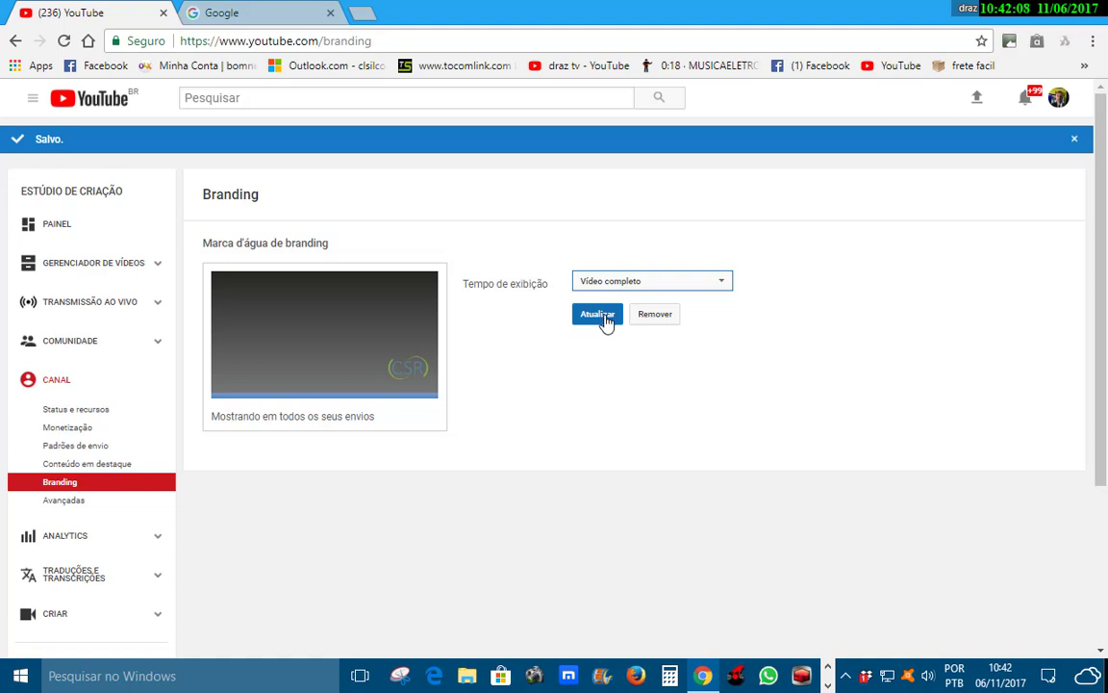
left_click(607, 322)
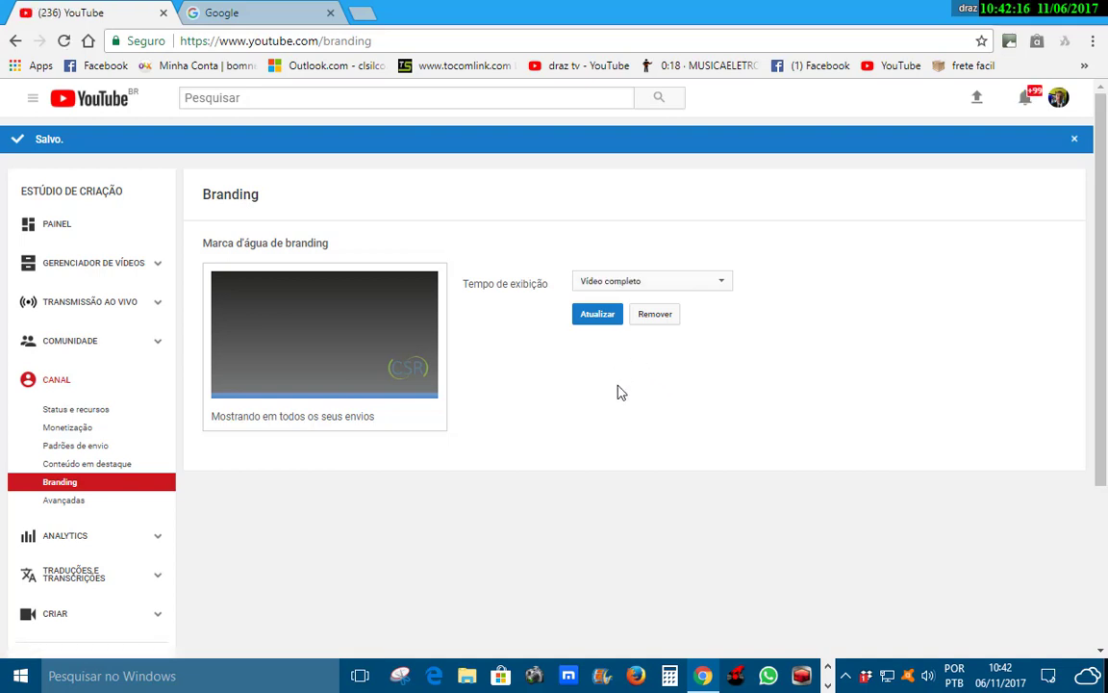
left_click(604, 320)
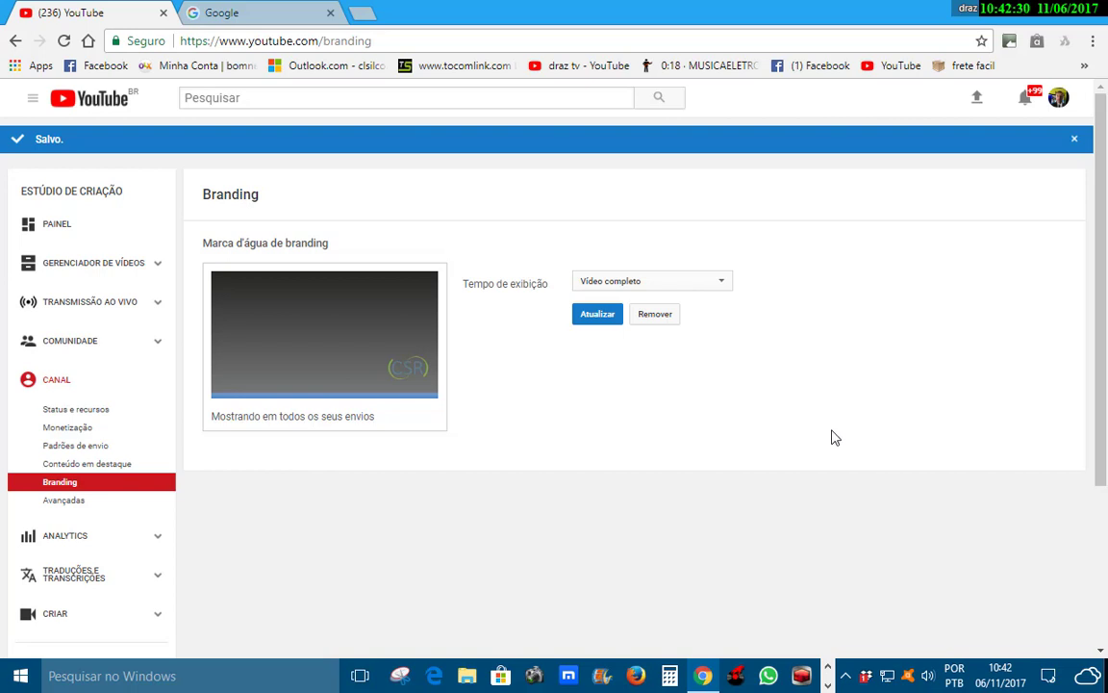
left_click(599, 319)
From the draz tv channel page, open the upload COMO COLOCAR LINK DE OUTRO VIDEO NO FINAL DO VIDEO to check its watermark, and pause it.
left_click(33, 101)
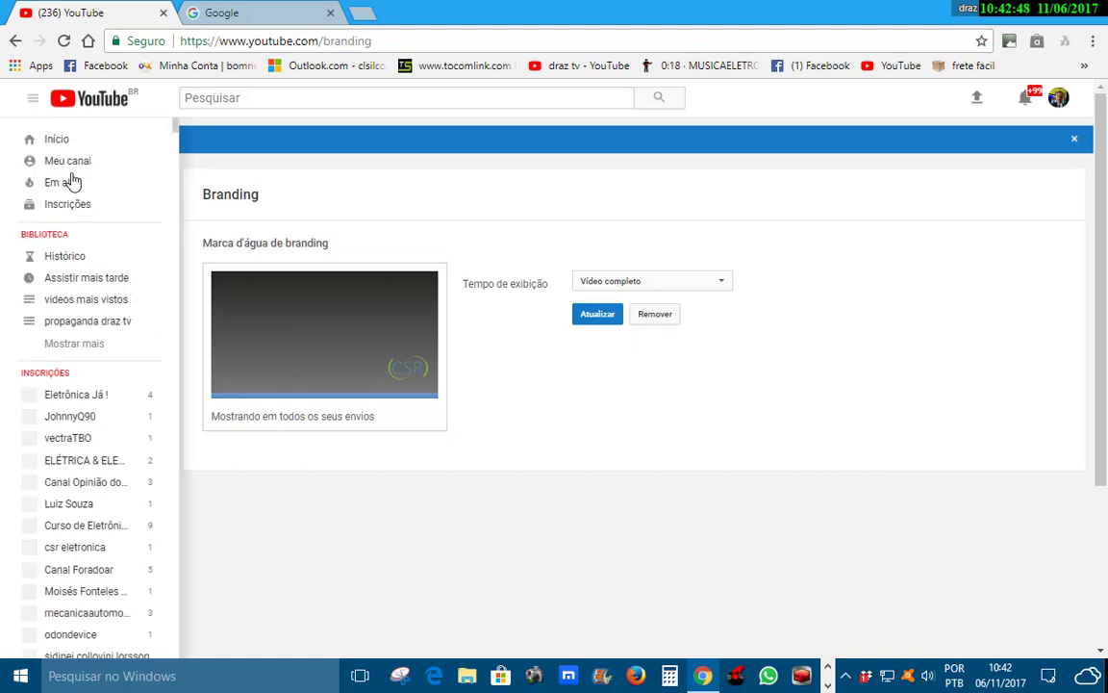
left_click(95, 170)
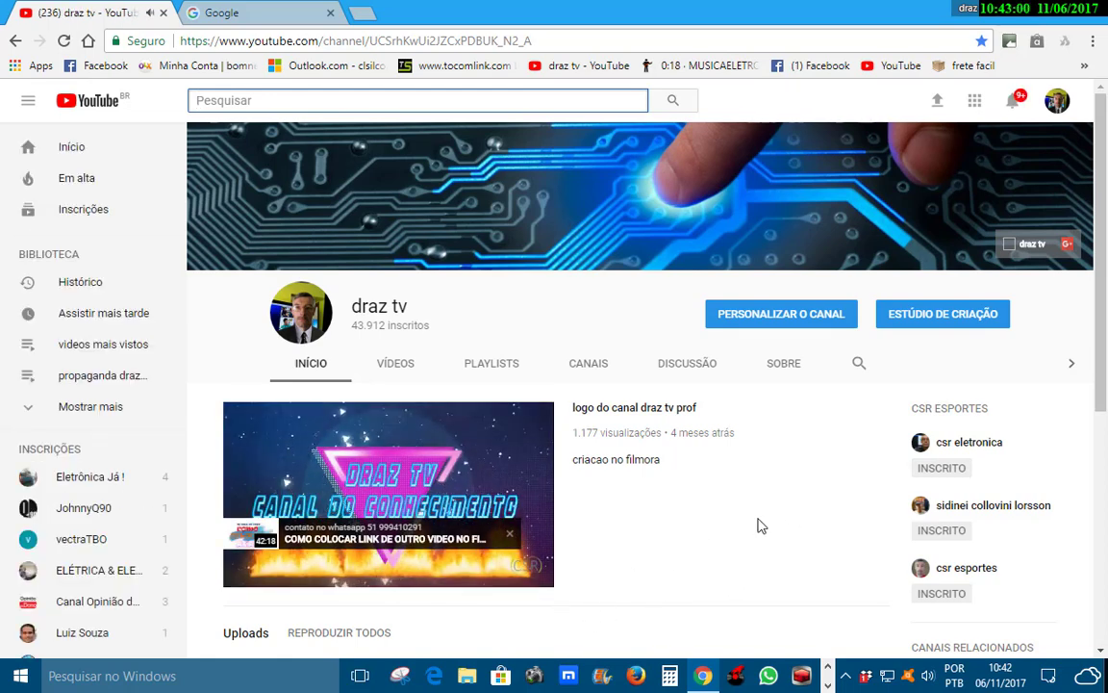
scroll(787, 502, "down", 3)
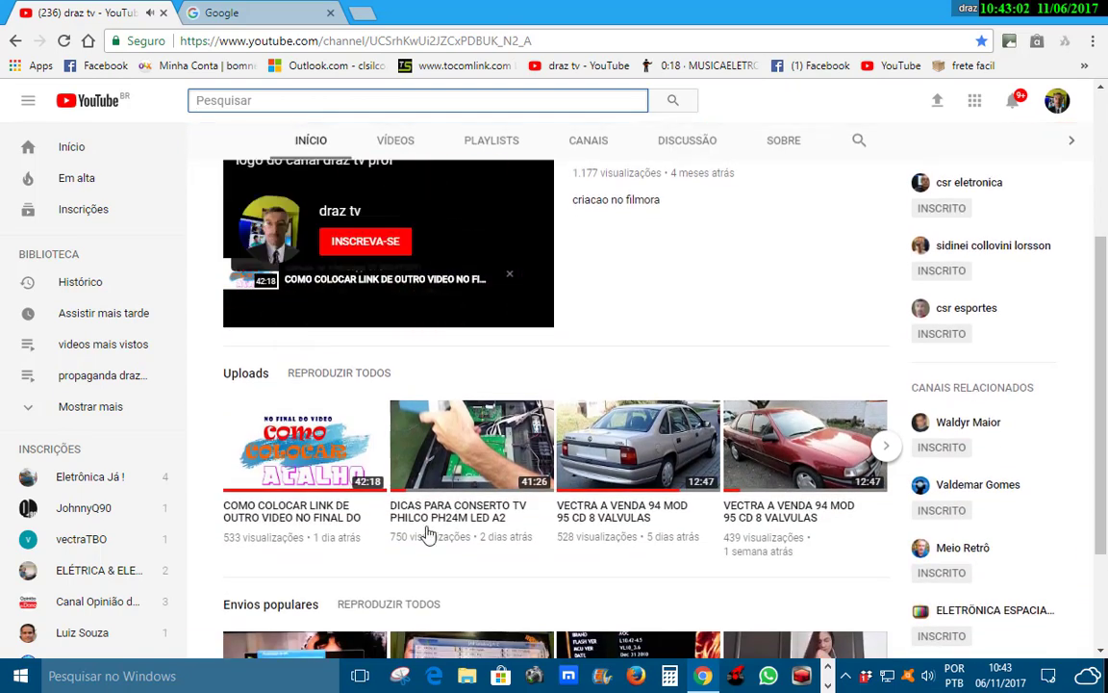
left_click(314, 471)
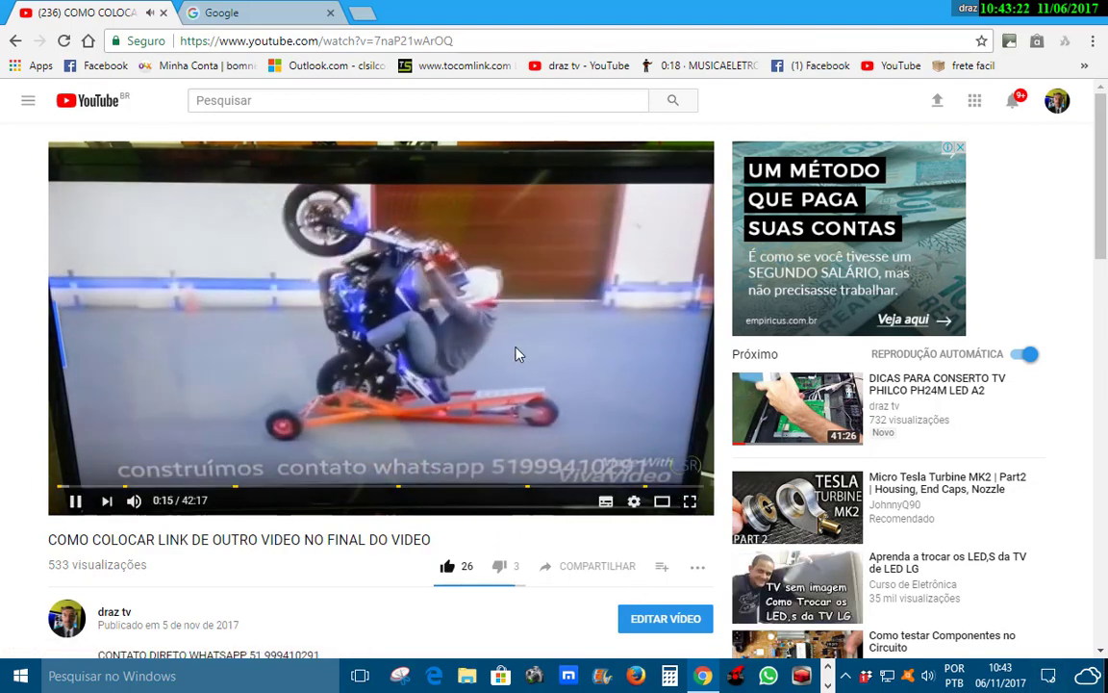
left_click(539, 372)
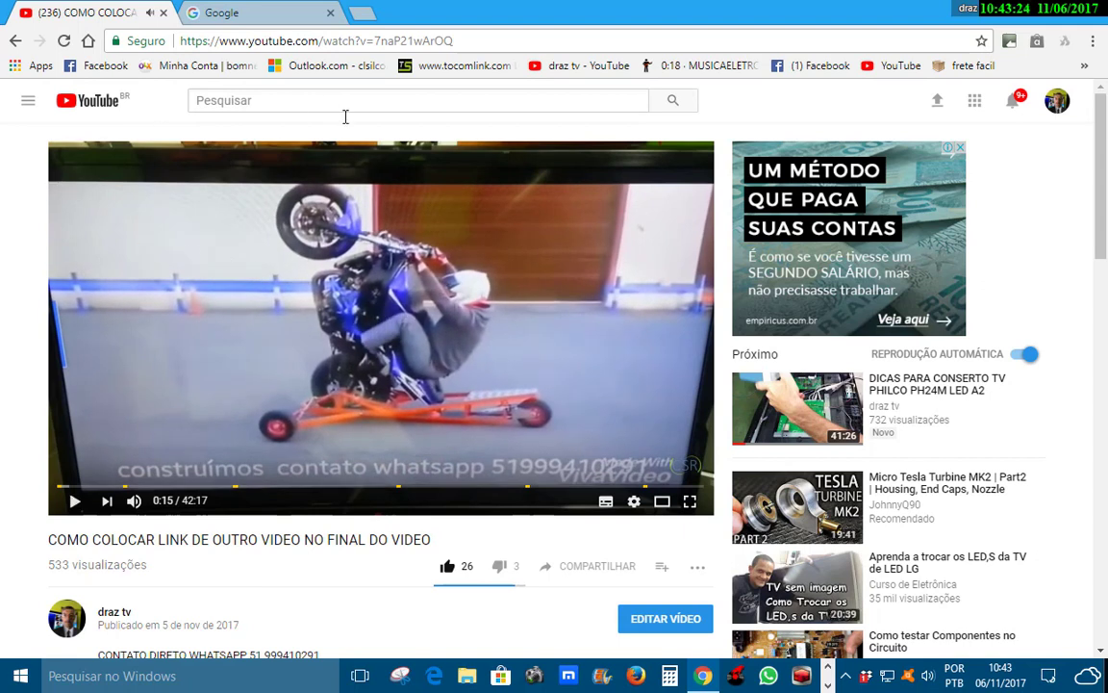
left_click(1010, 14)
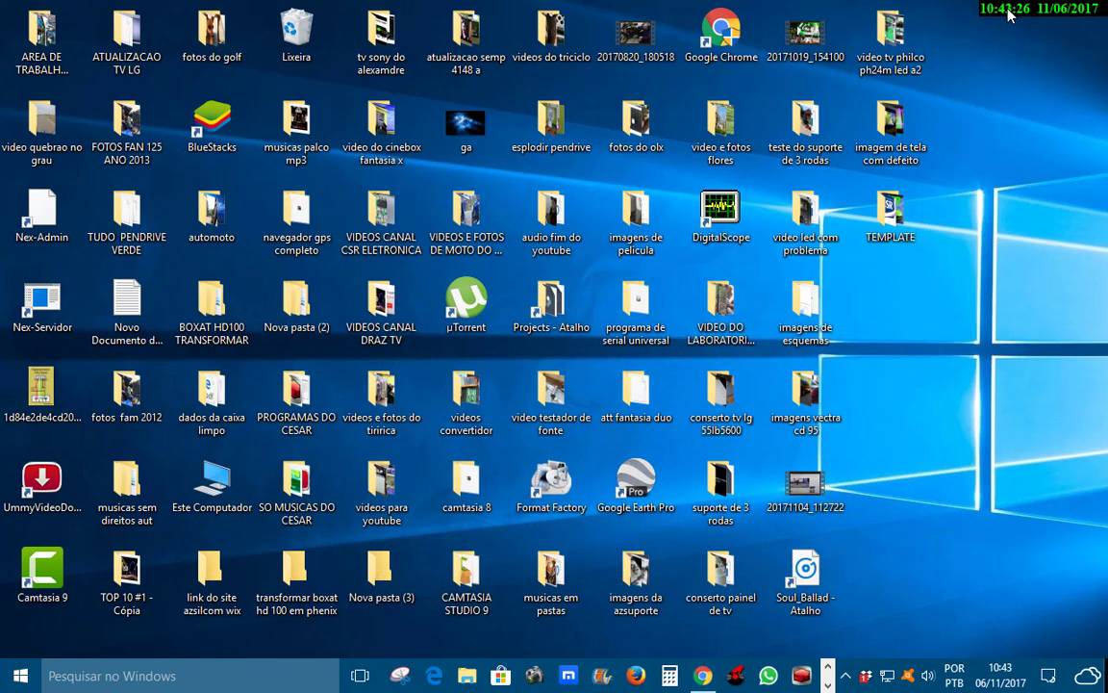
left_click(827, 684)
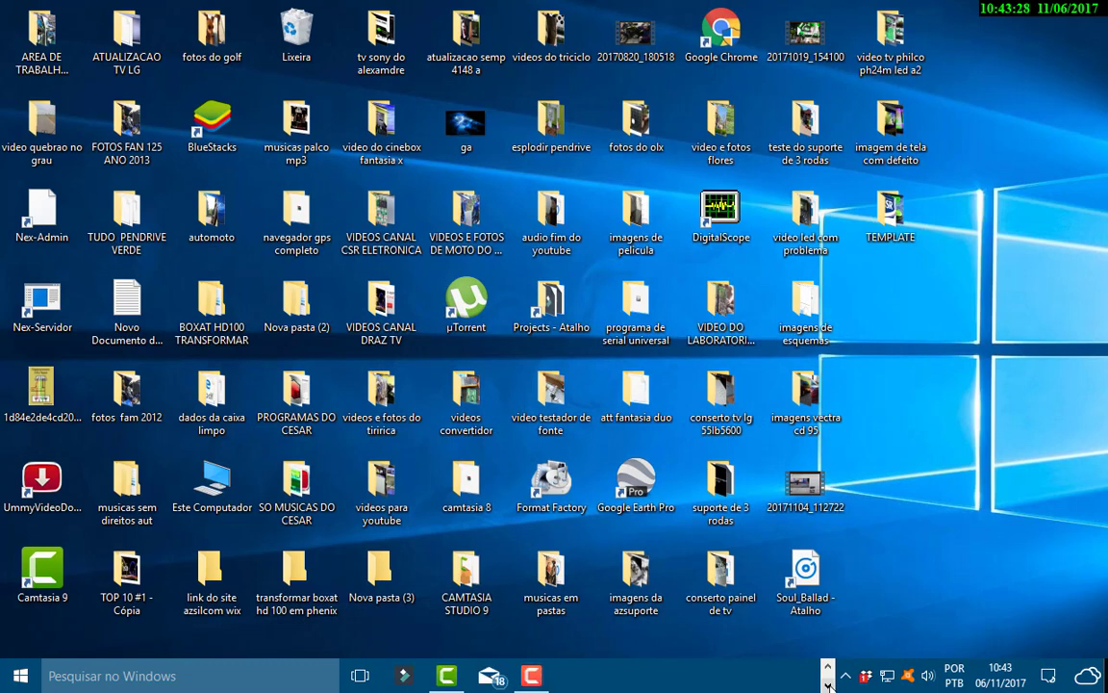
left_click(535, 678)
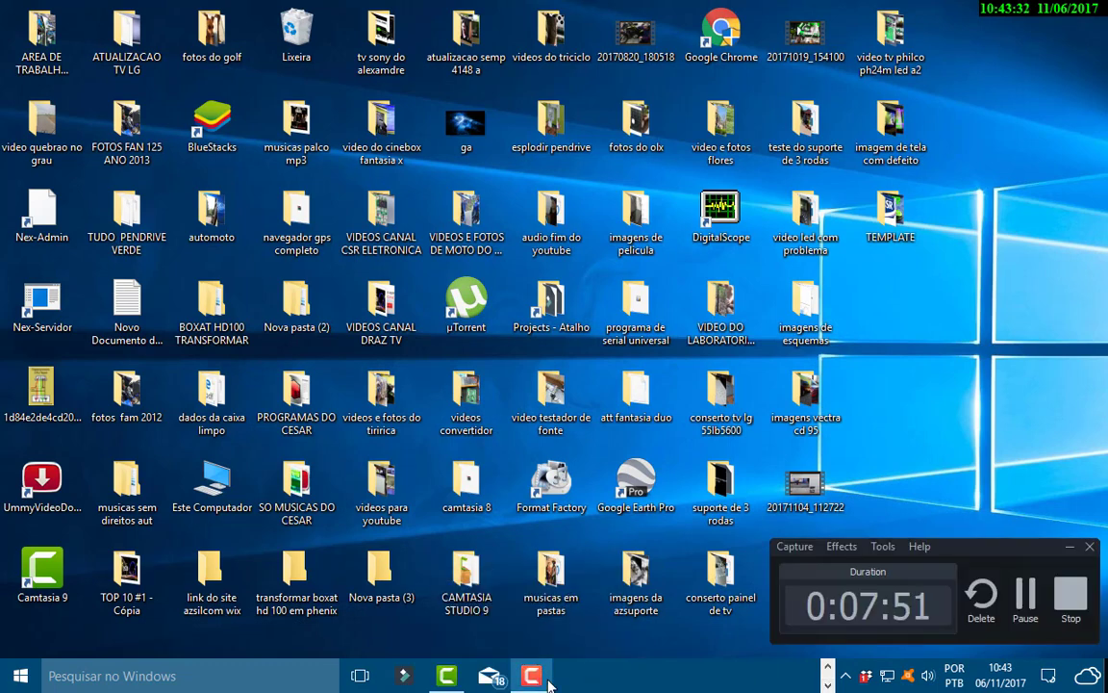